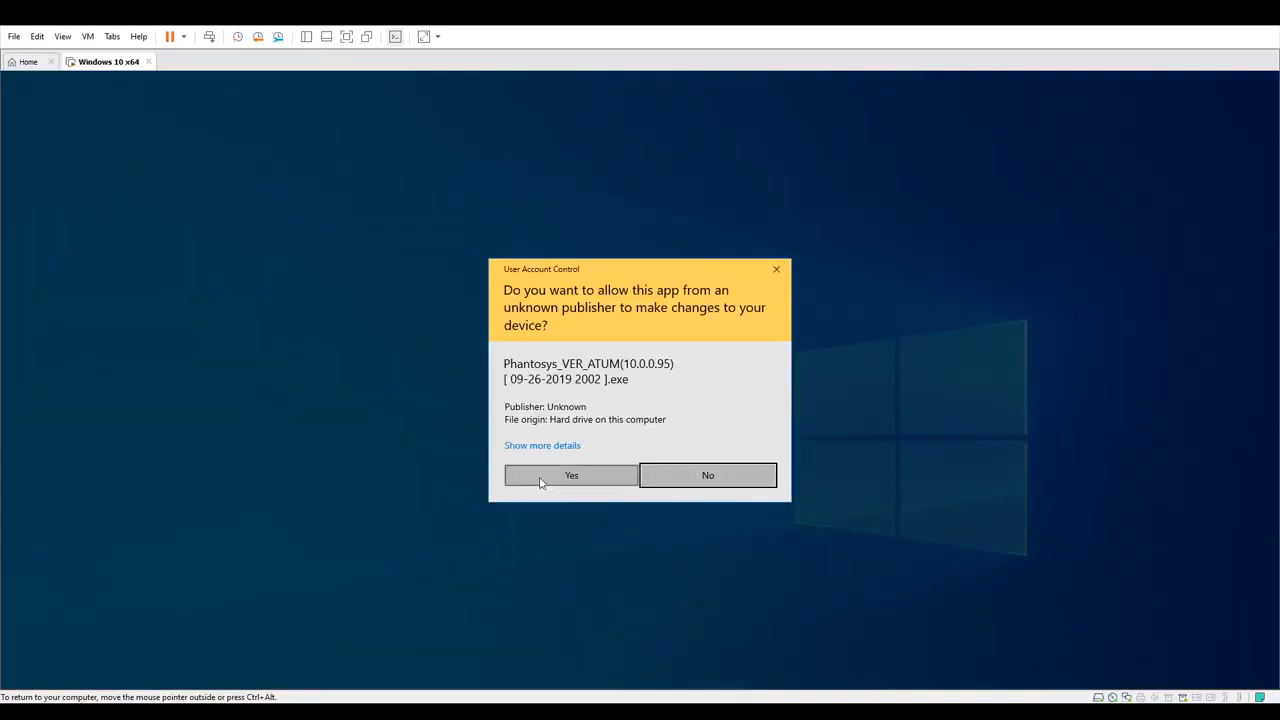
Allow the Phantosys Atum installer to make changes and start its setup wizard
{"action": "left_click", "coordinate": [594, 480]}
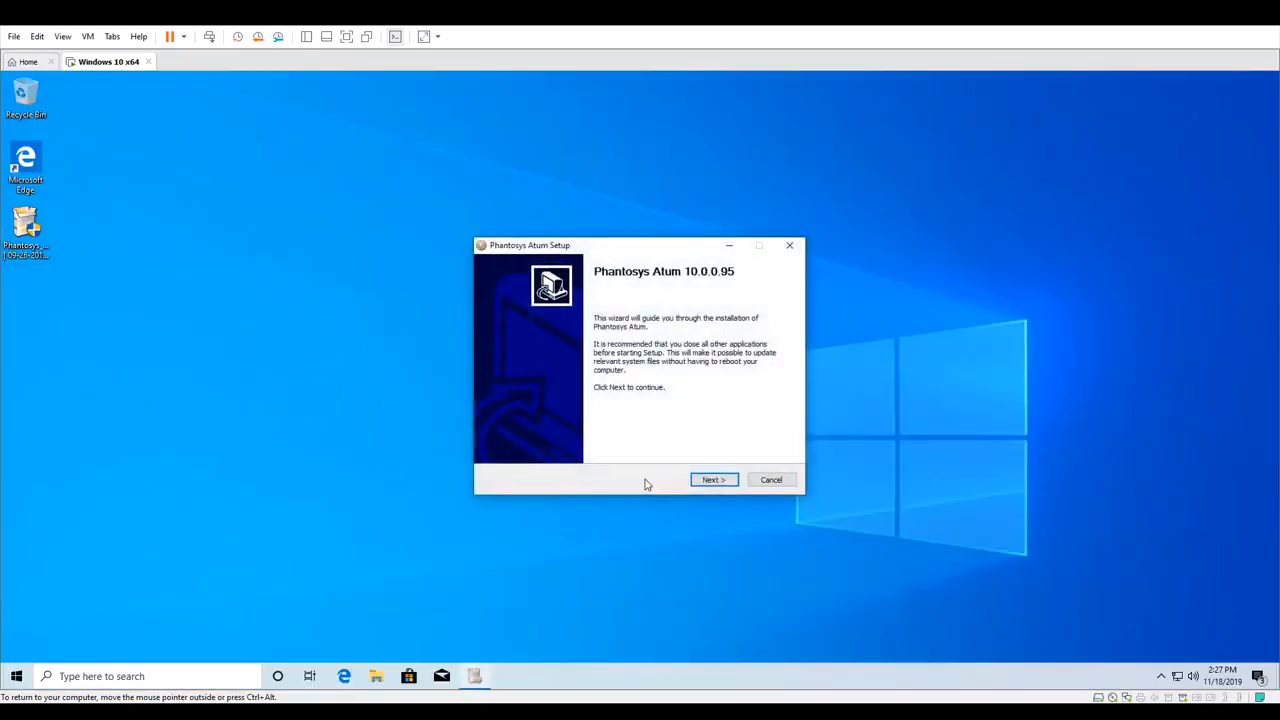
{"action": "left_click", "coordinate": [709, 480]}
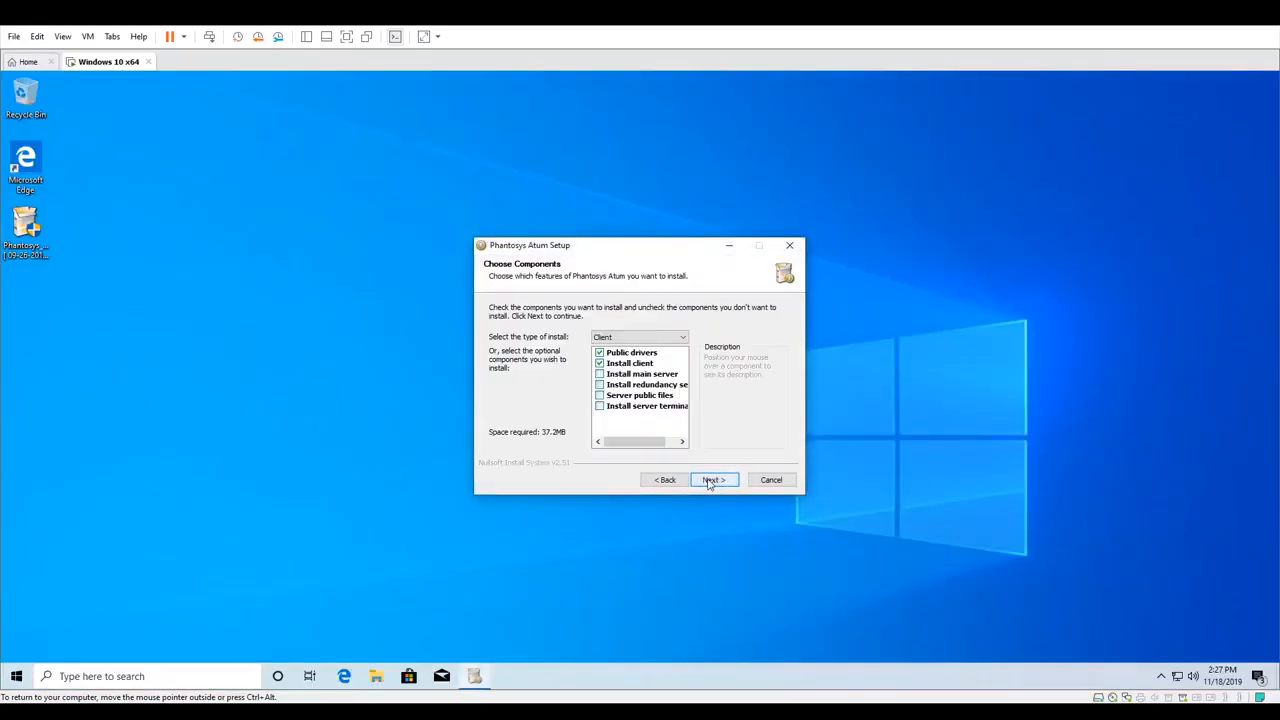
Choose the Main server installation type and continue to the next page
{"action": "left_click", "coordinate": [680, 338]}
{"action": "left_click", "coordinate": [676, 362]}
{"action": "left_click", "coordinate": [713, 481]}
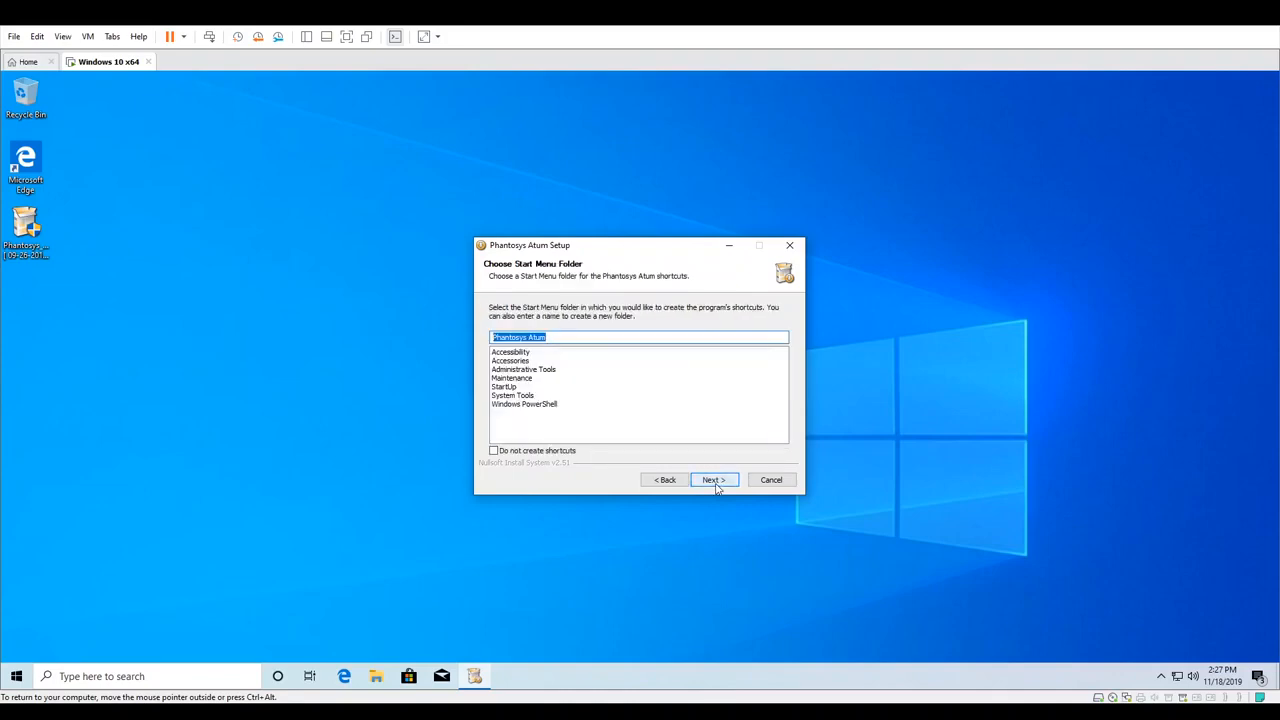
Complete the installation with the default Start Menu folder, approving the WDAPISTUDIO storage controller driver
{"action": "left_click", "coordinate": [716, 483]}
{"action": "left_click", "coordinate": [716, 487]}
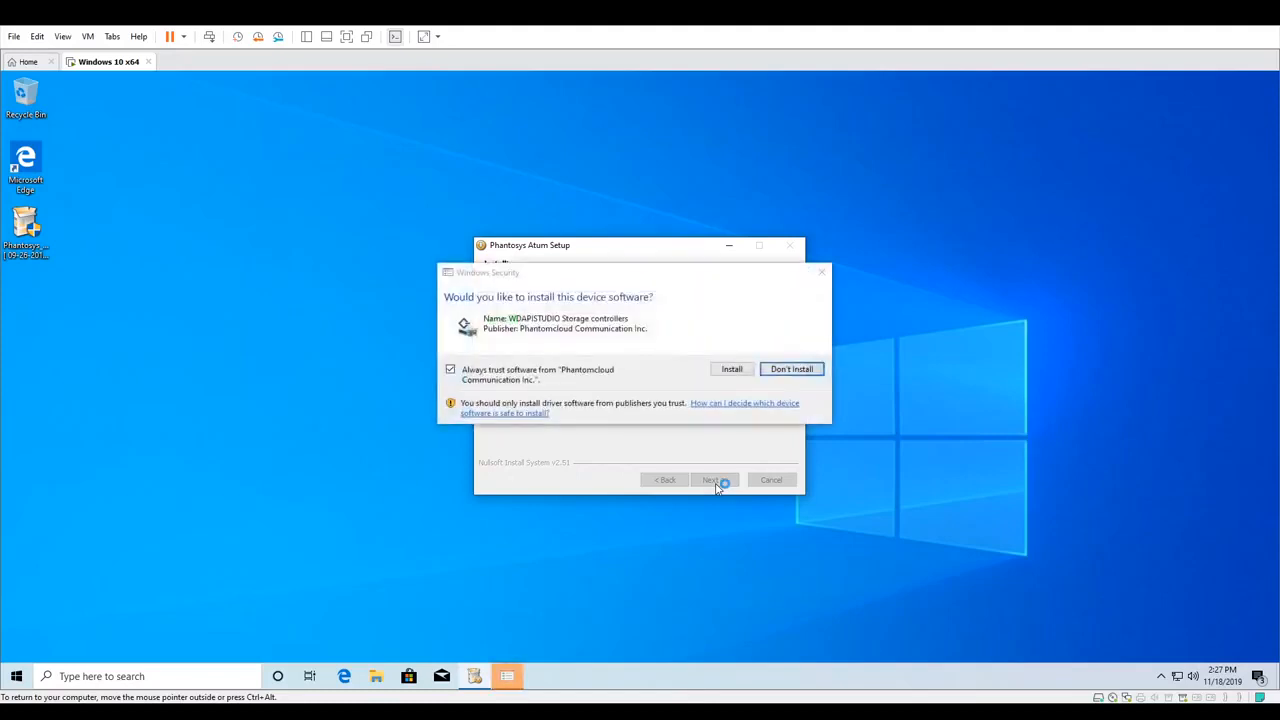
{"action": "left_click", "coordinate": [733, 369]}
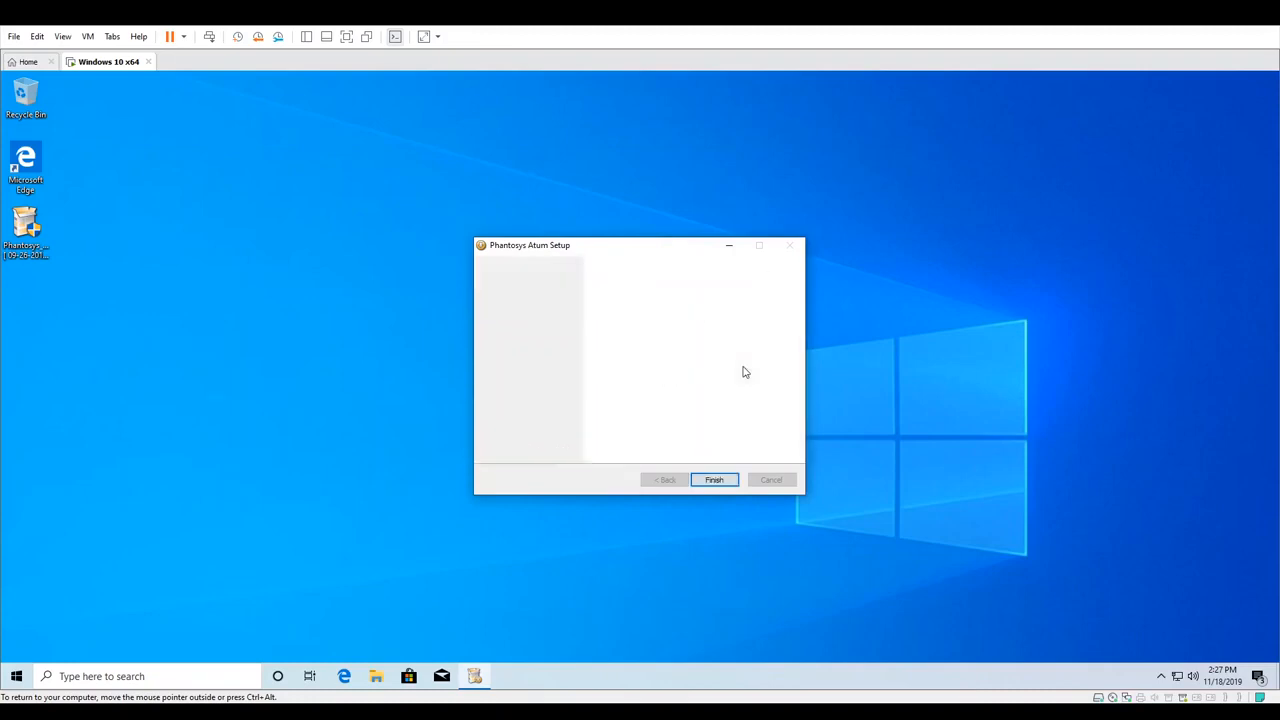
{"action": "left_click", "coordinate": [716, 481]}
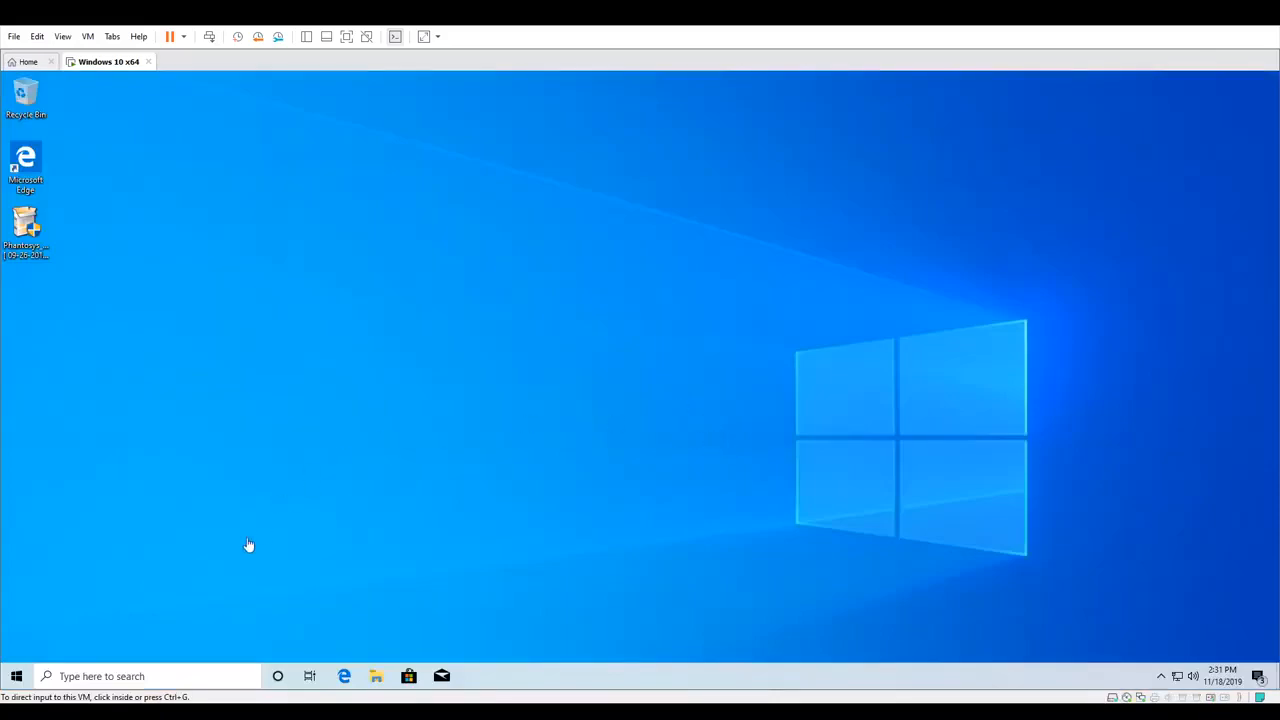
Open File Explorer and browse to the Phantosys folder under Local Disk (C:) Program Files
{"action": "left_click", "coordinate": [378, 679]}
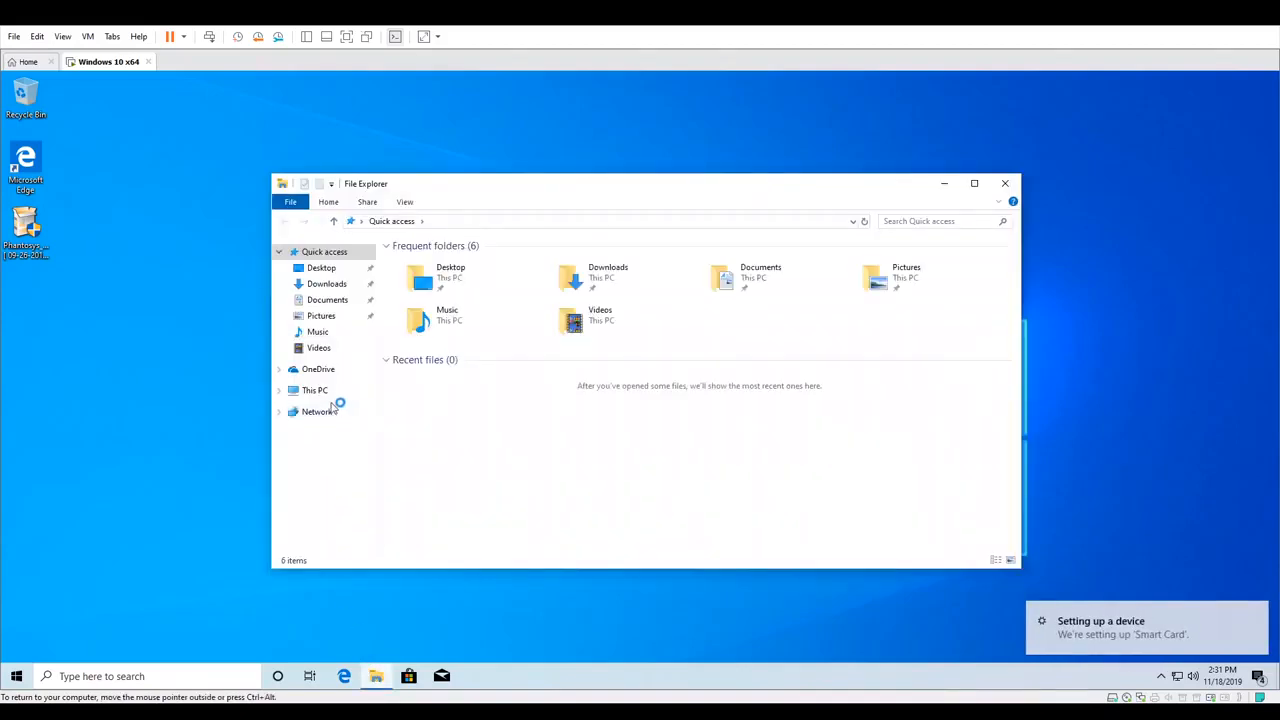
{"action": "left_click", "coordinate": [327, 396]}
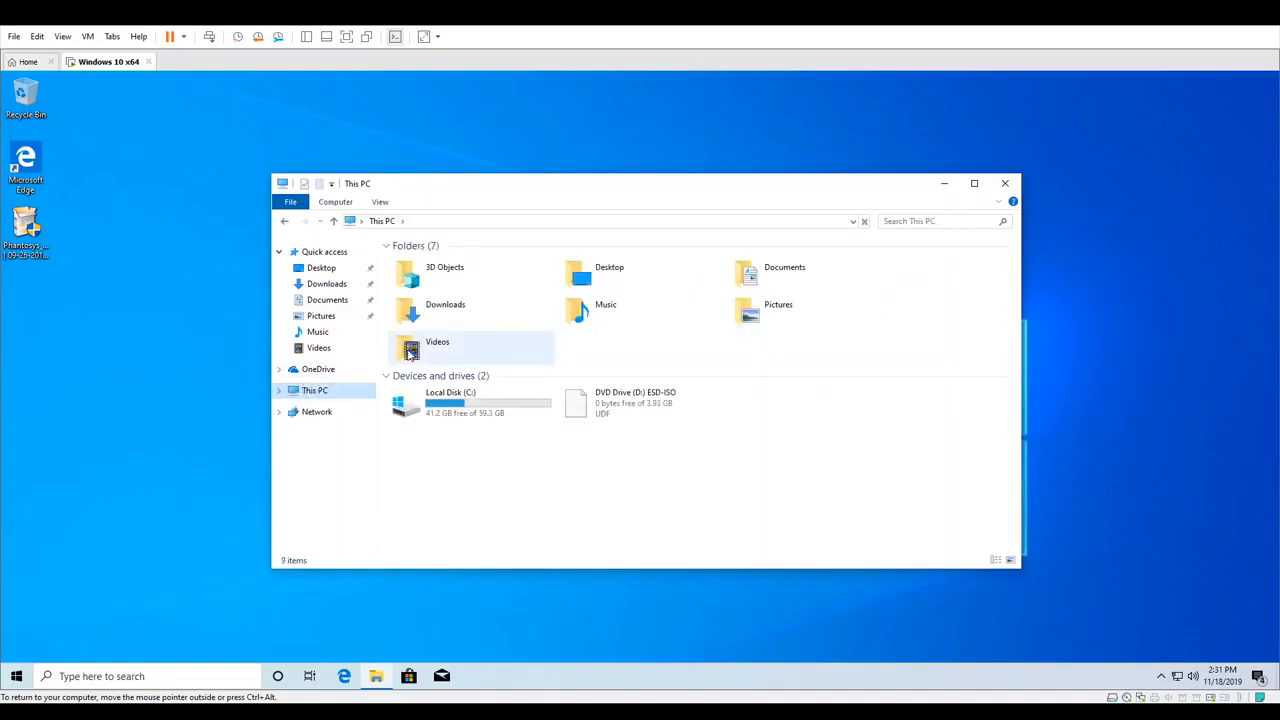
{"action": "left_click", "coordinate": [430, 412]}
{"action": "double_click", "coordinate": [430, 412]}
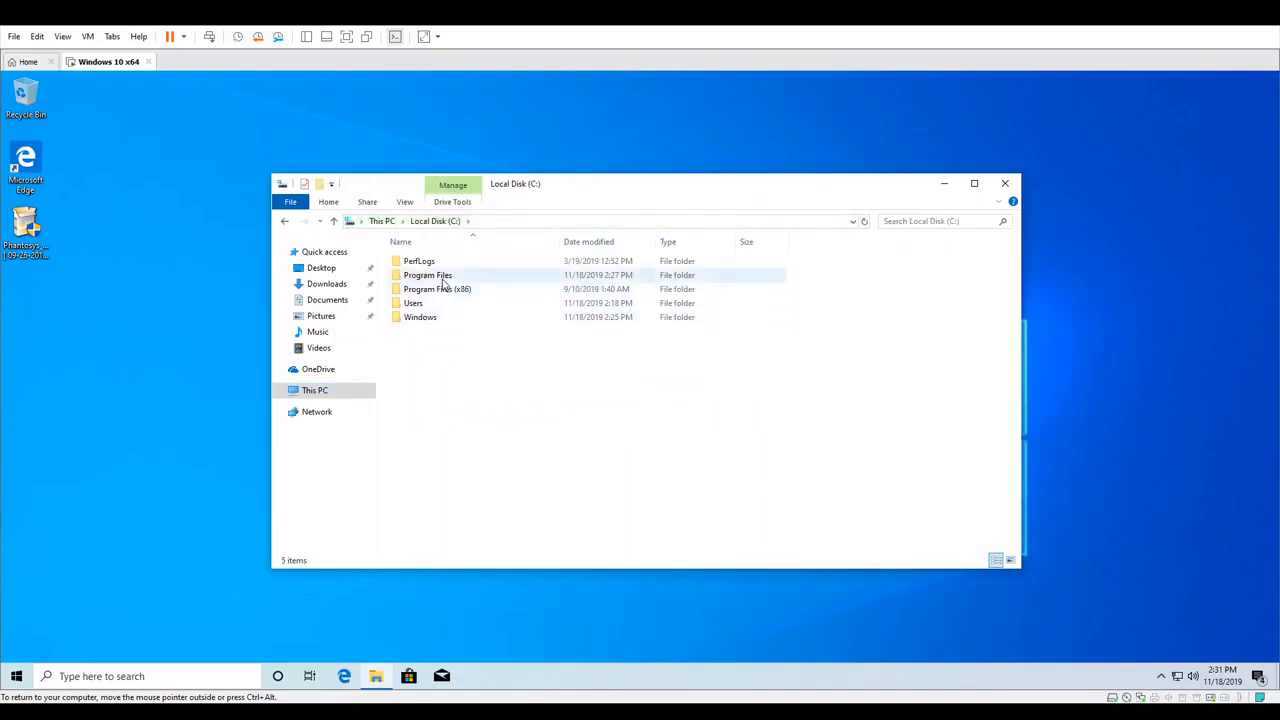
{"action": "double_click", "coordinate": [443, 275]}
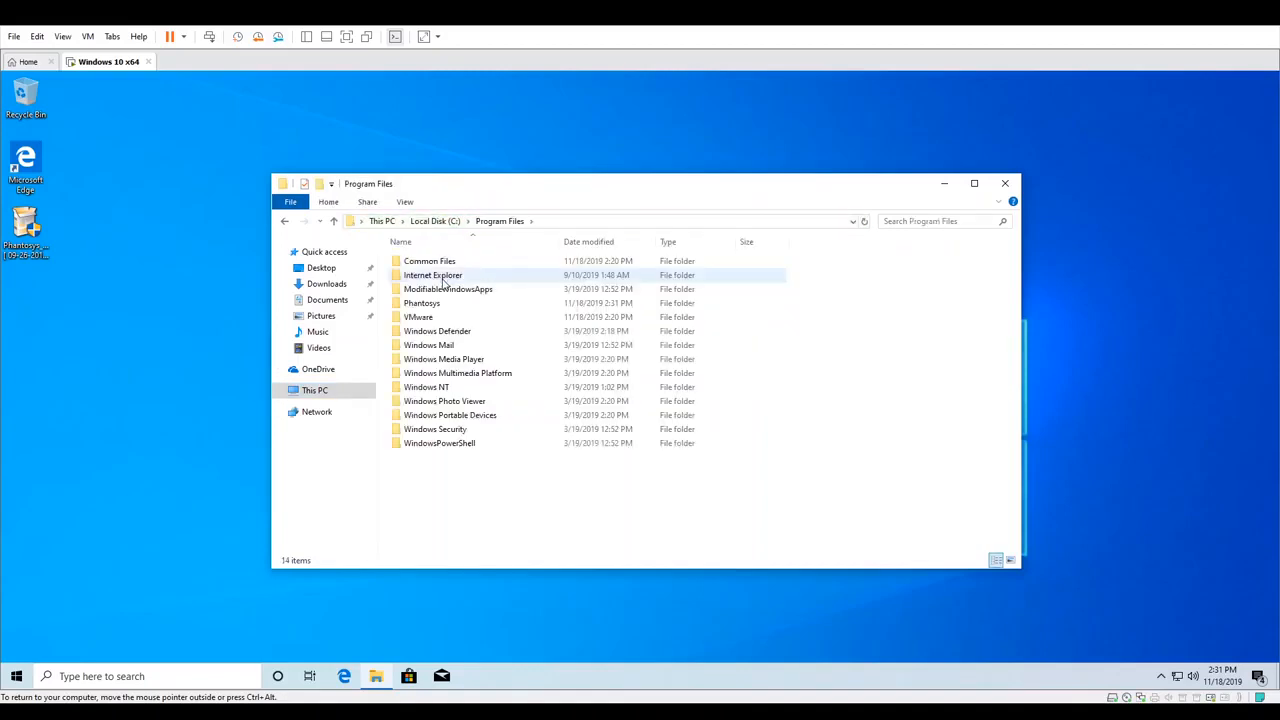
{"action": "double_click", "coordinate": [421, 303]}
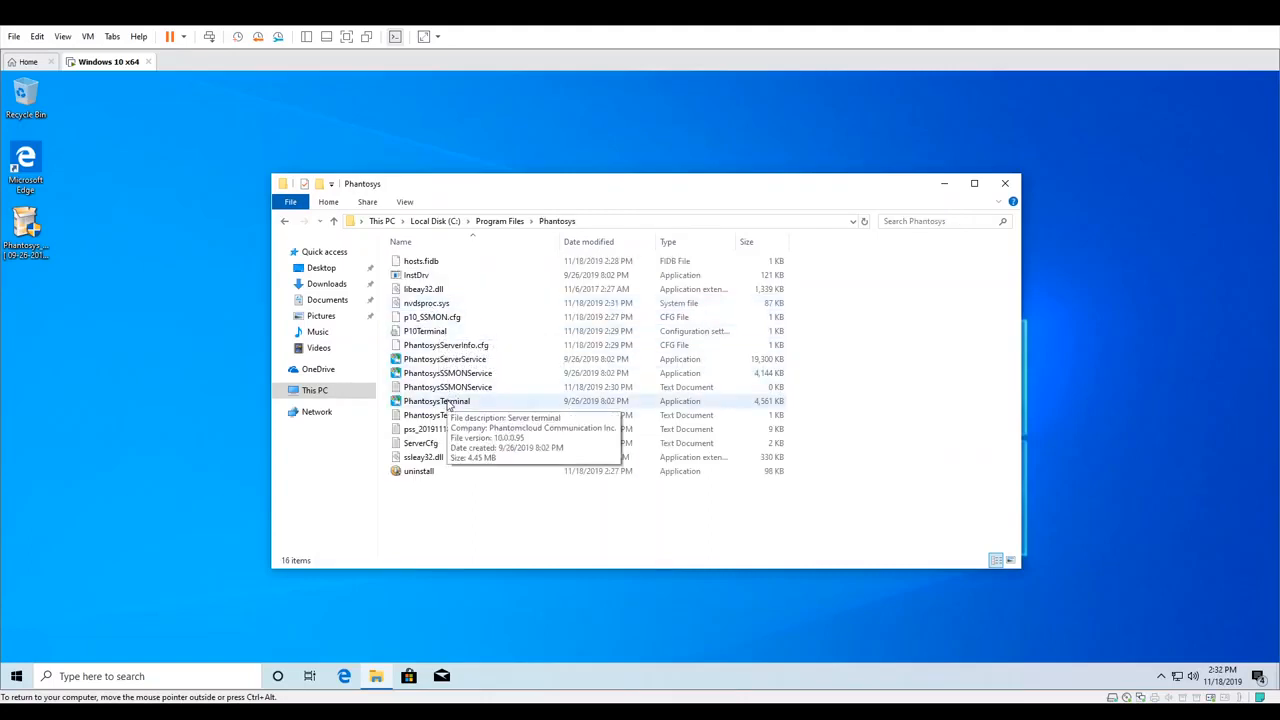
Run PhantosysTerminal as administrator and log on to the local server as admin with full access
{"action": "right_click", "coordinate": [447, 403]}
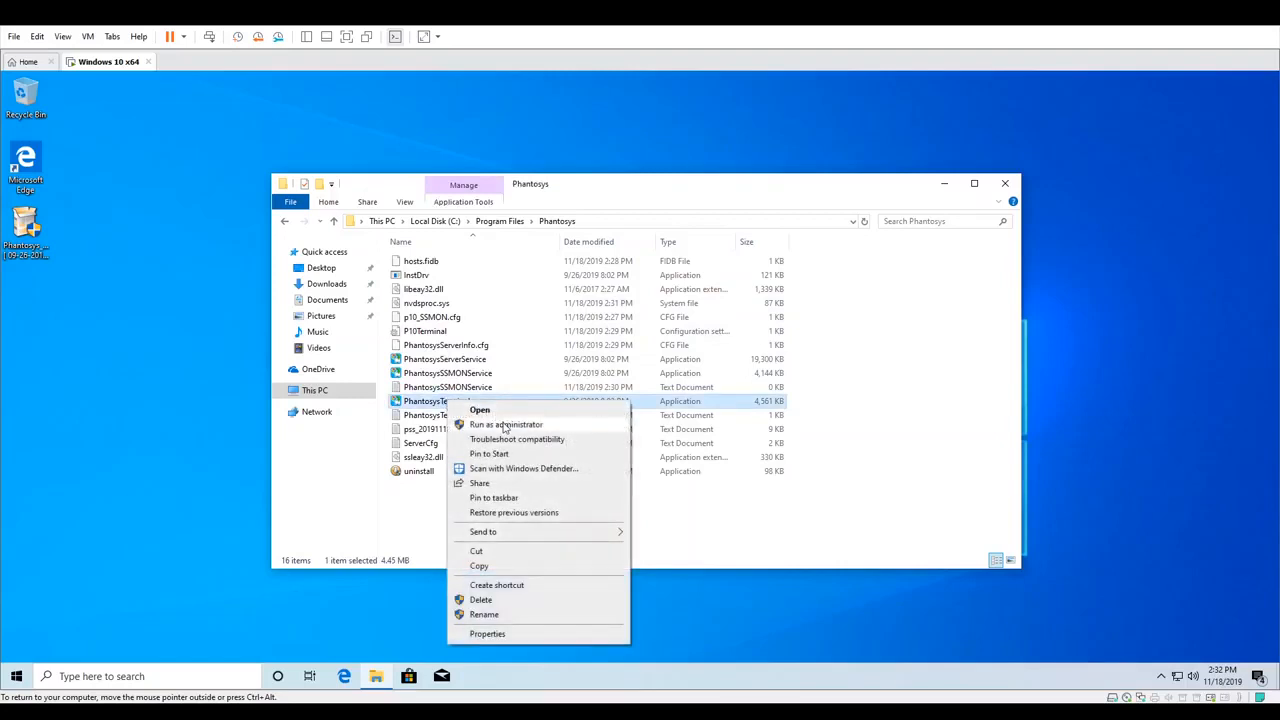
{"action": "left_click", "coordinate": [506, 425]}
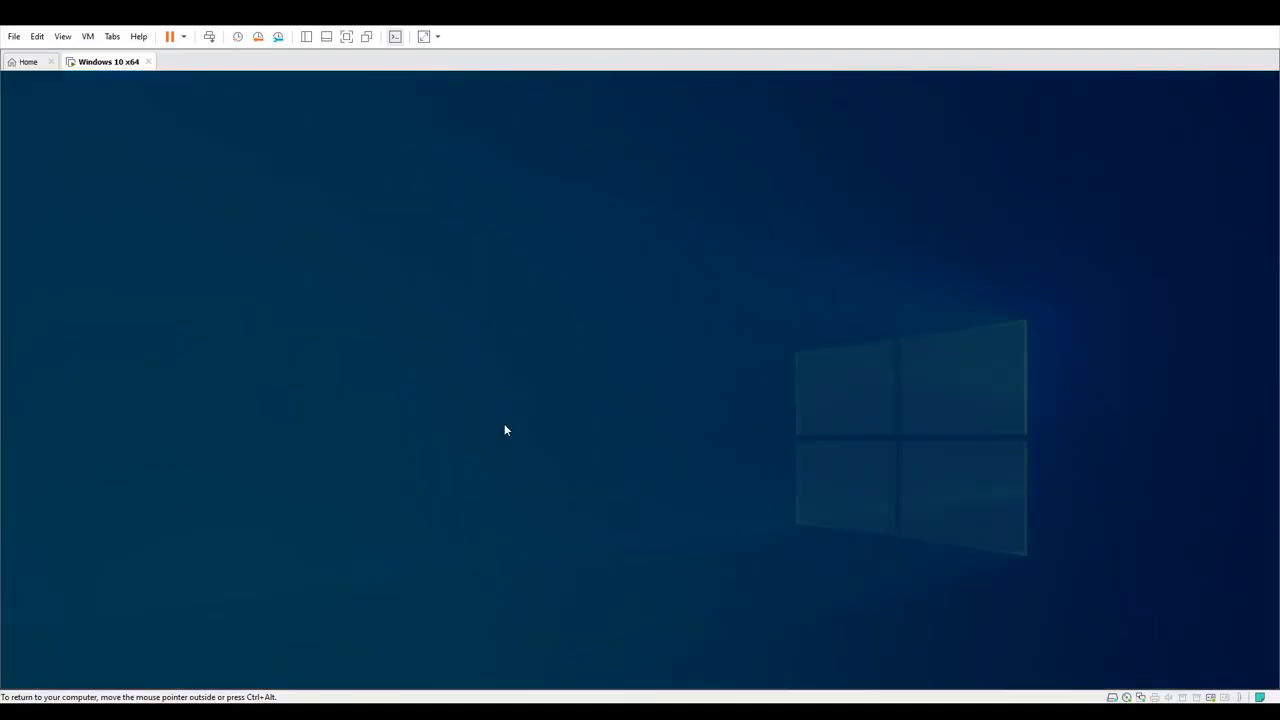
{"action": "left_click", "coordinate": [577, 463]}
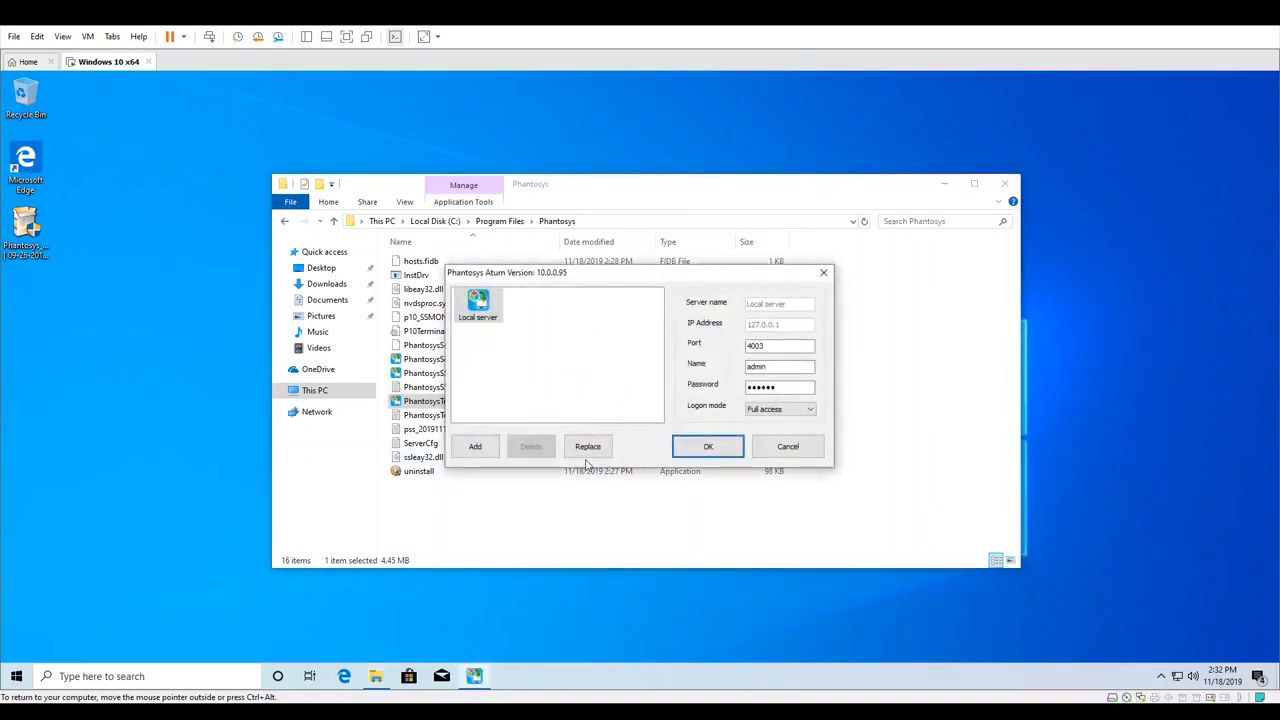
{"action": "left_click", "coordinate": [714, 455]}
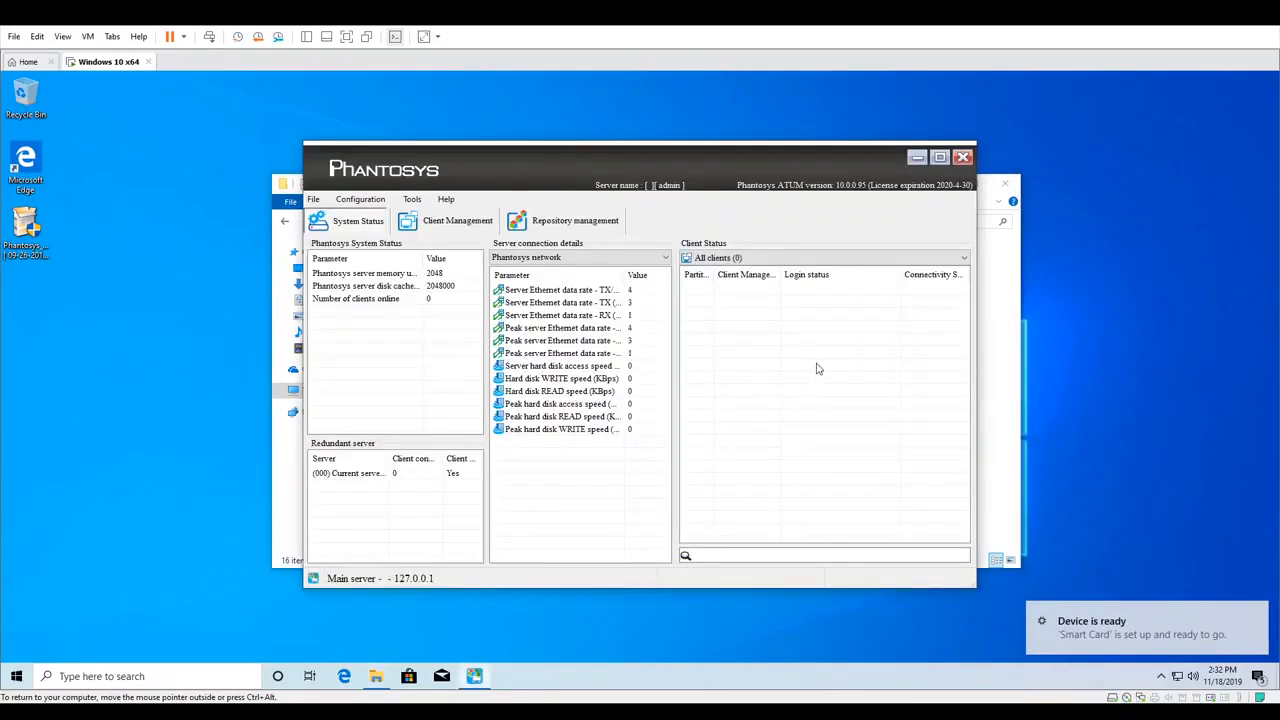
Open the Automated client registration settings and confirm them with automated client registration enabled
{"action": "left_click", "coordinate": [362, 200]}
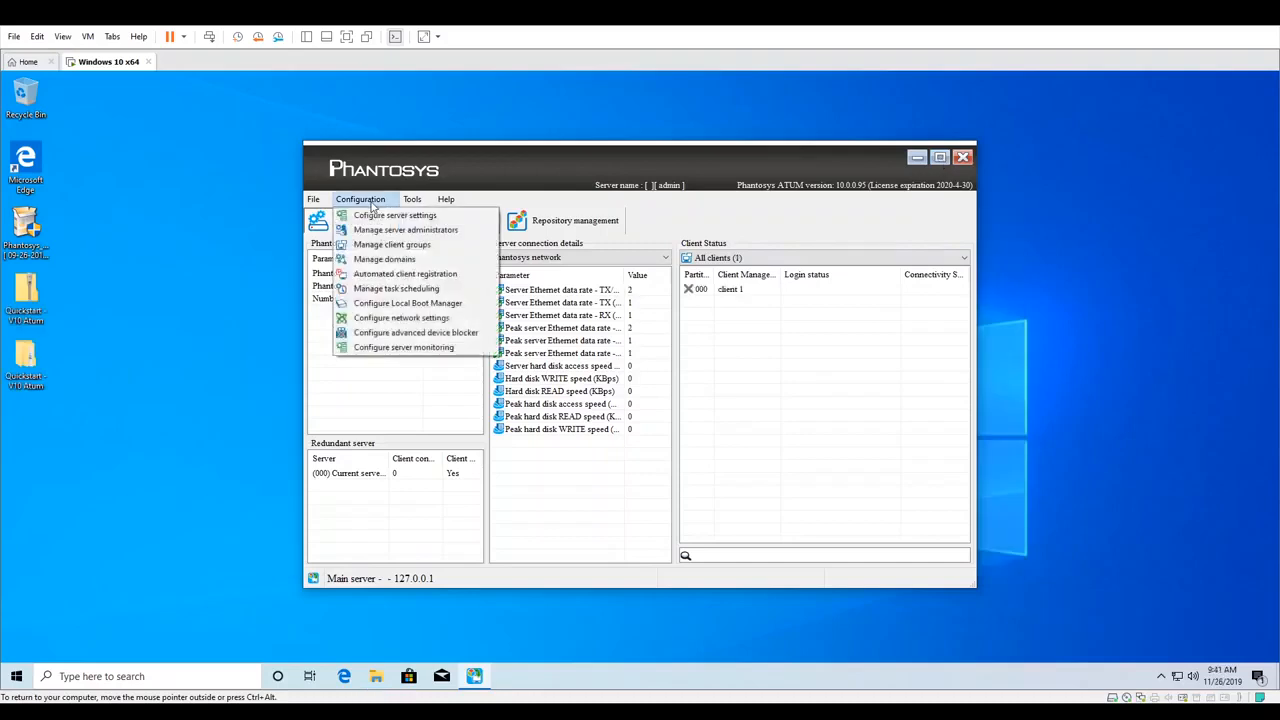
{"action": "left_click", "coordinate": [410, 276]}
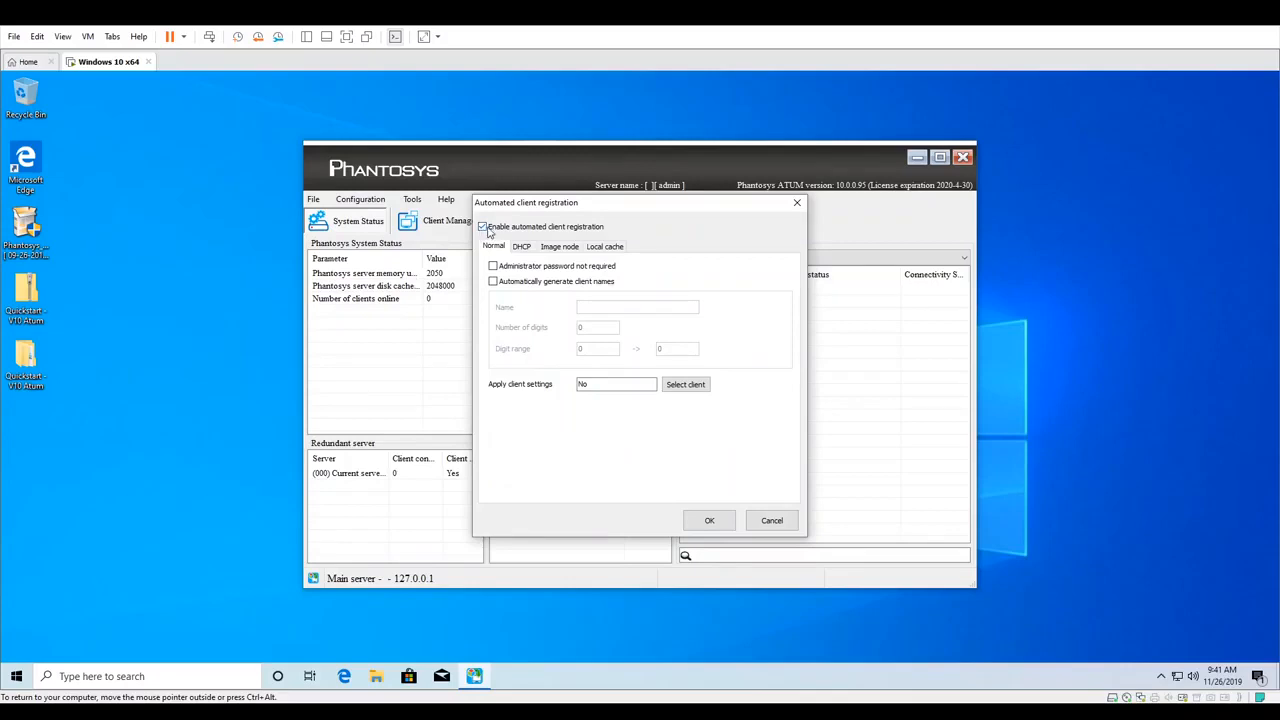
{"action": "left_click", "coordinate": [710, 521]}
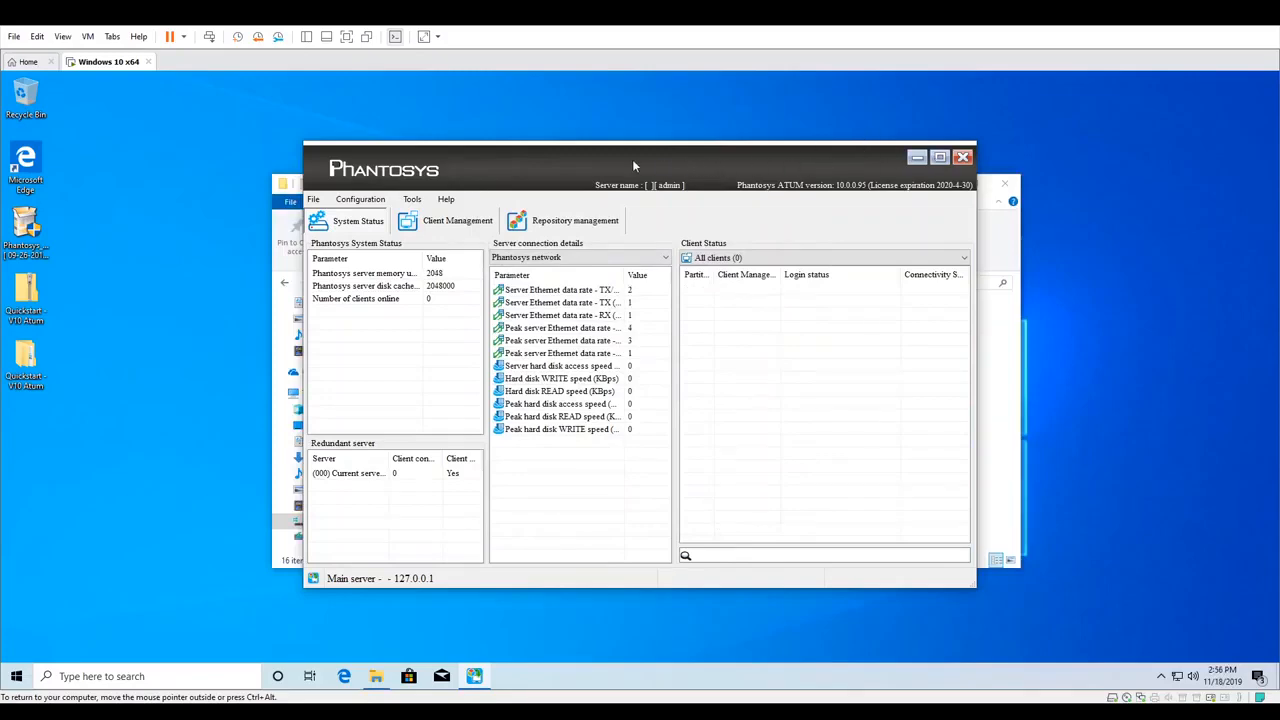
Open the Quickstart - V10 Atum desktop folder to check its contents, then close it
{"action": "left_click_drag", "start_coordinate": [632, 159], "coordinate": [754, 107]}
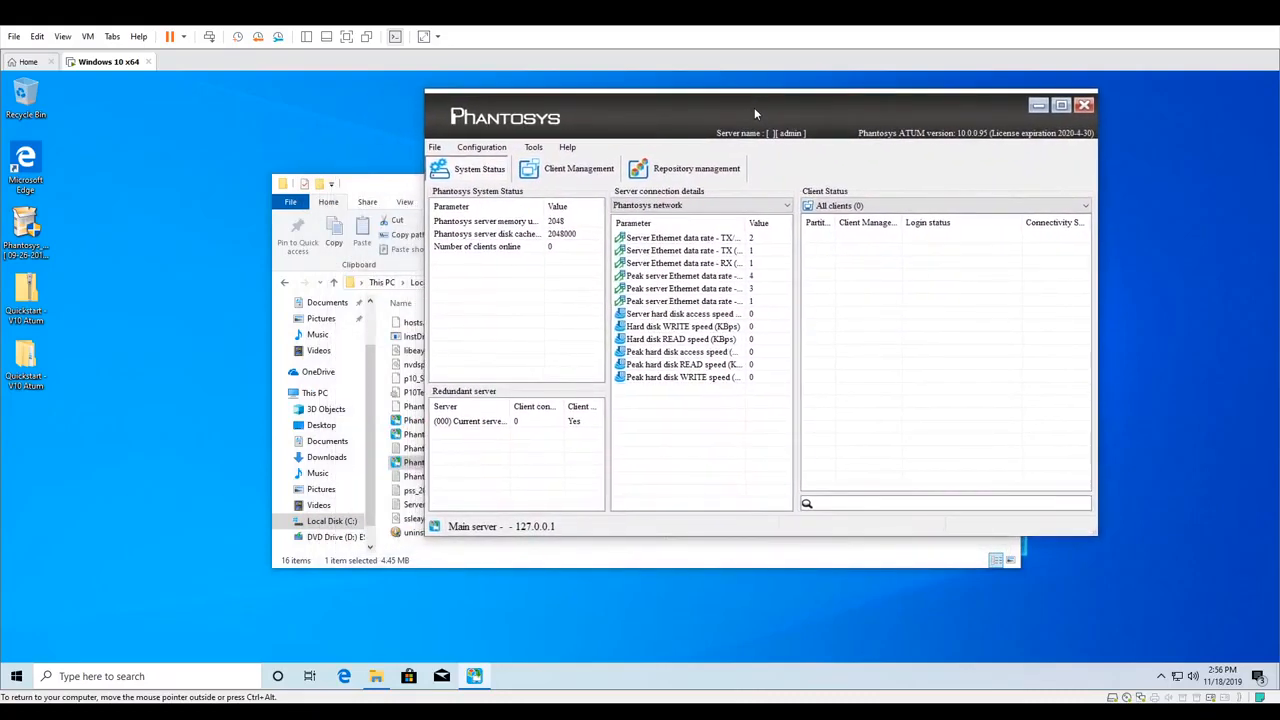
{"action": "double_click", "coordinate": [28, 358]}
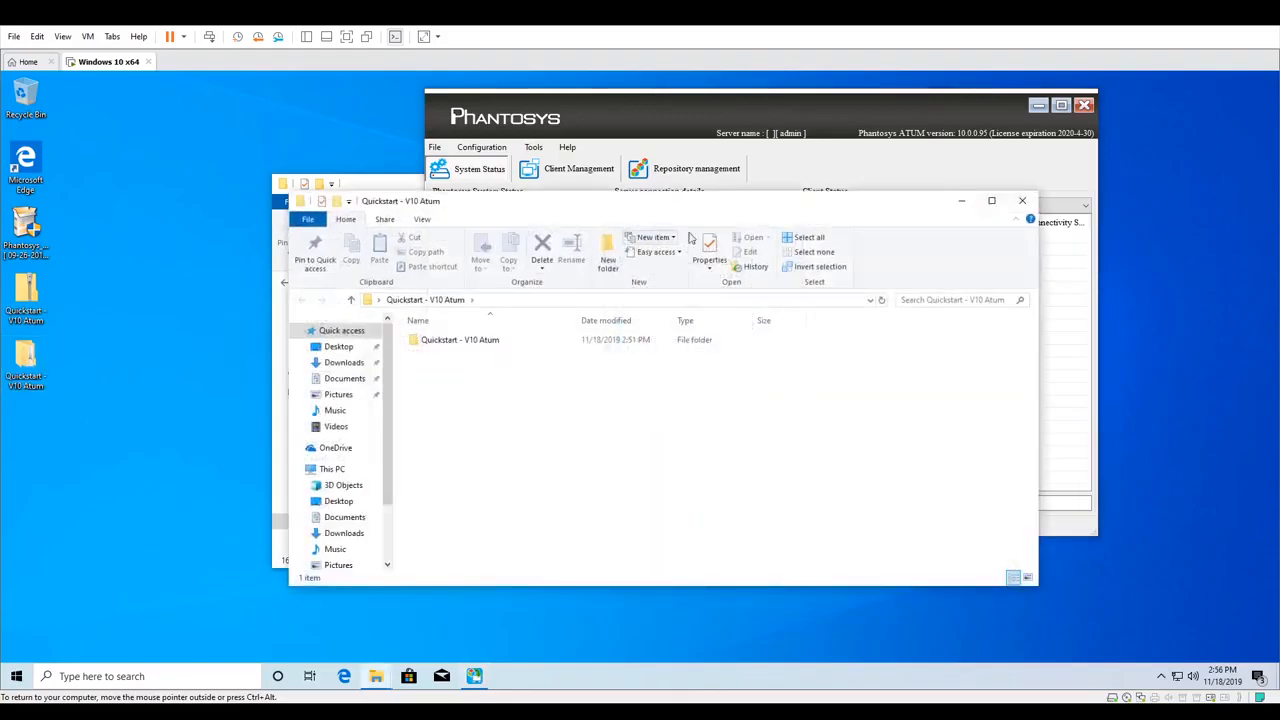
{"action": "left_click", "coordinate": [1020, 201]}
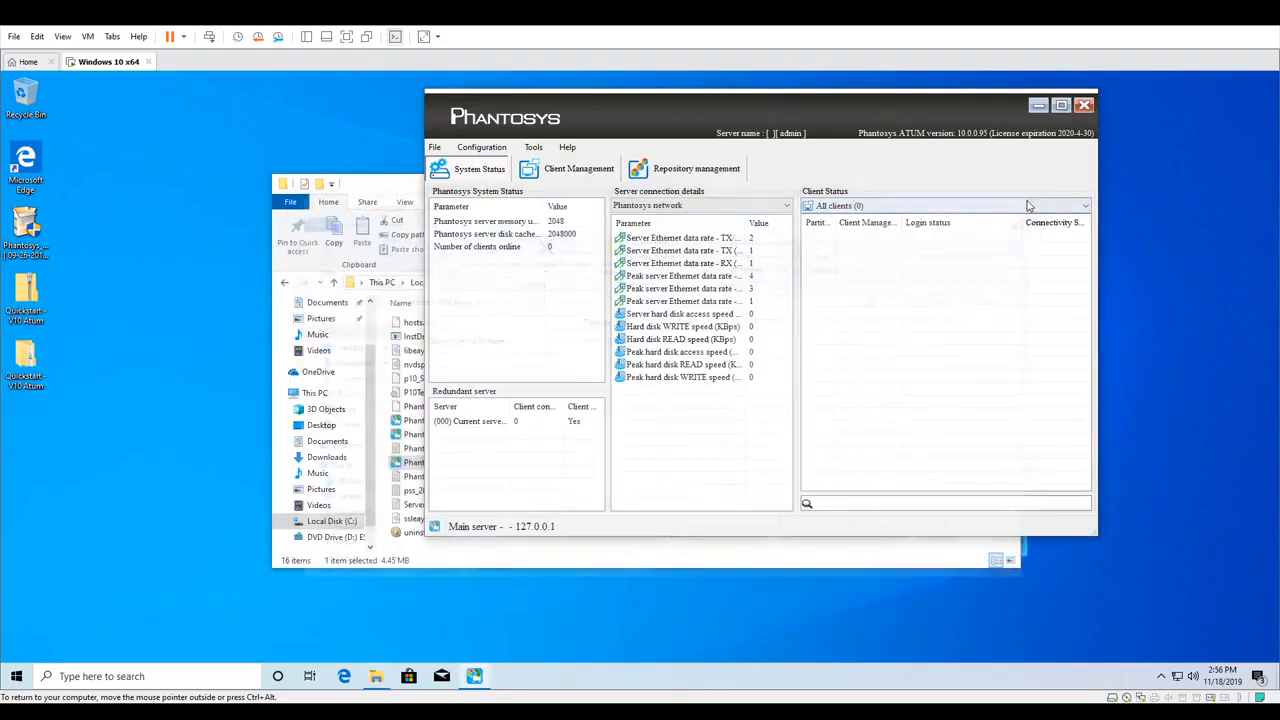
Restore a repository from Quickstart.pim10 in the desktop's Quickstart - V10 Atum folder, loading it from its current directory
{"action": "left_click", "coordinate": [690, 172]}
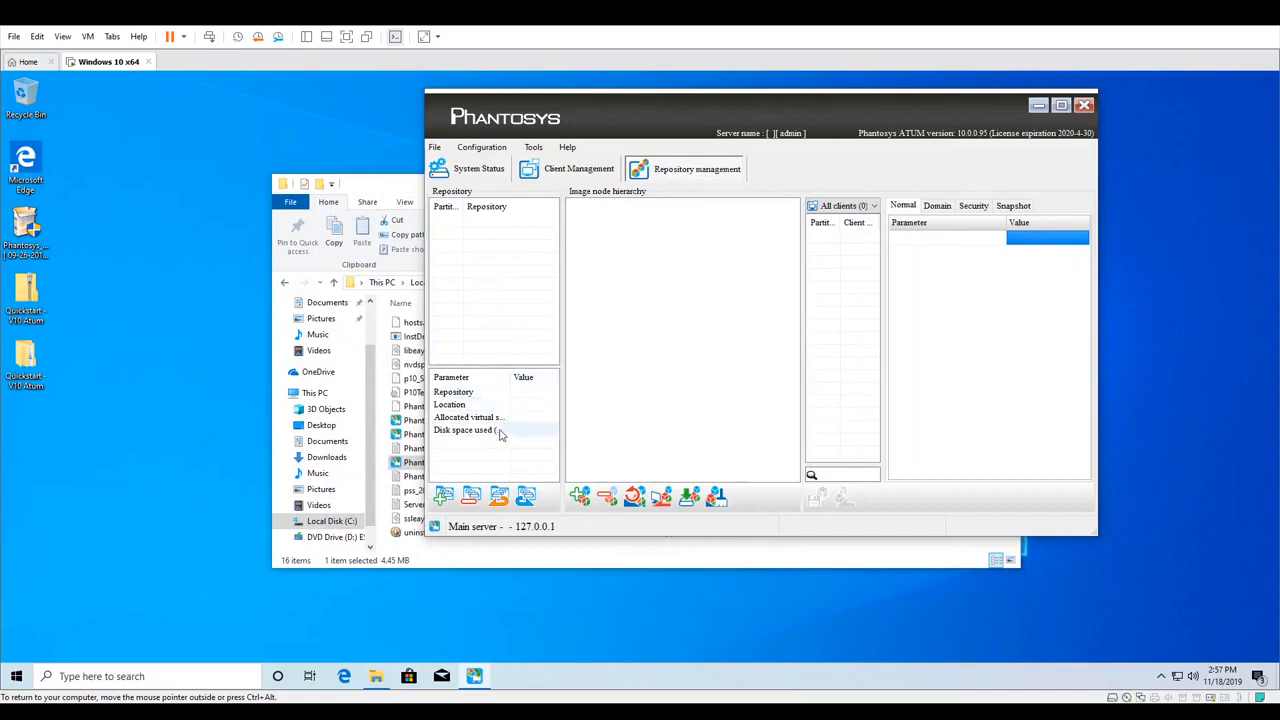
{"action": "left_click", "coordinate": [501, 500]}
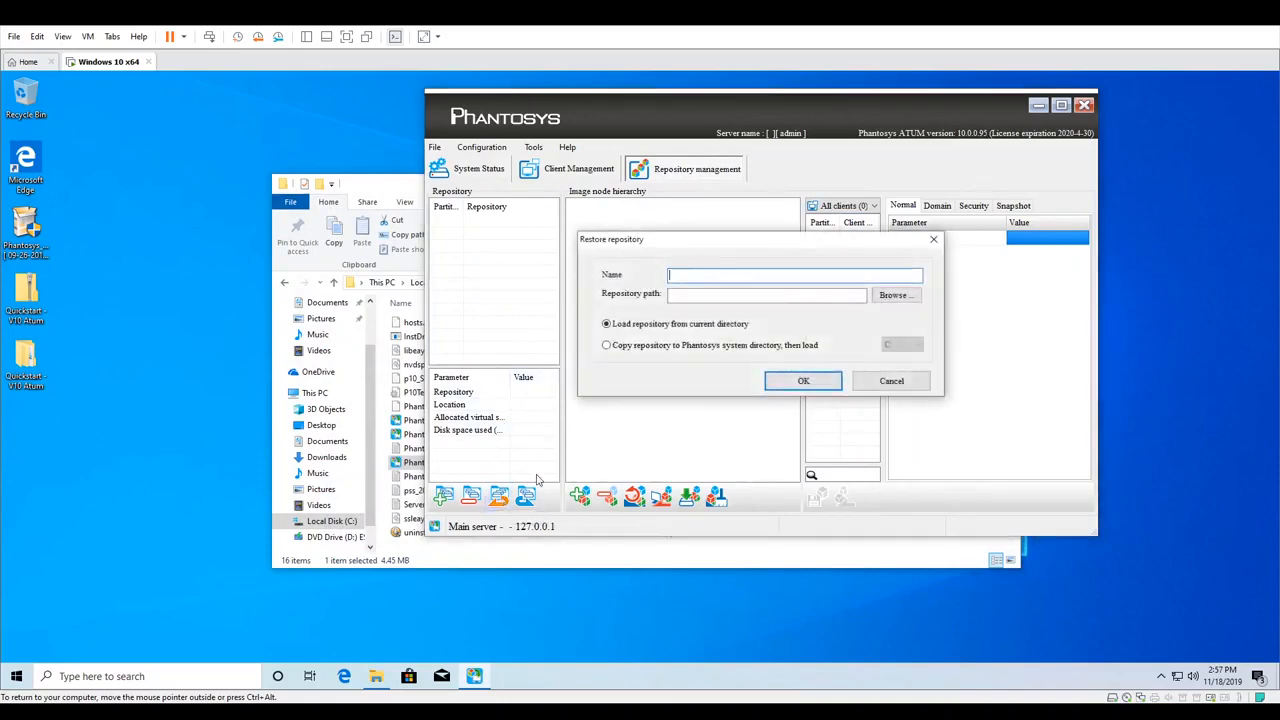
{"action": "left_click", "coordinate": [903, 298]}
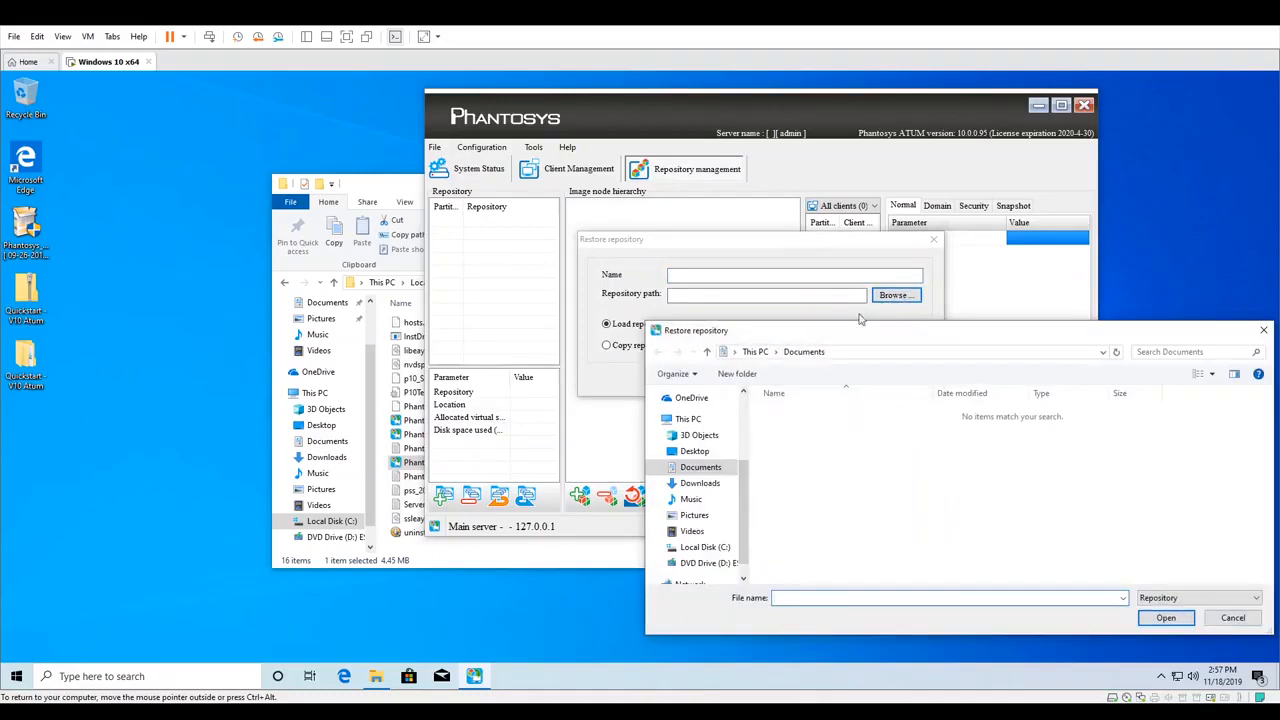
{"action": "left_click", "coordinate": [700, 451]}
{"action": "left_click", "coordinate": [835, 413]}
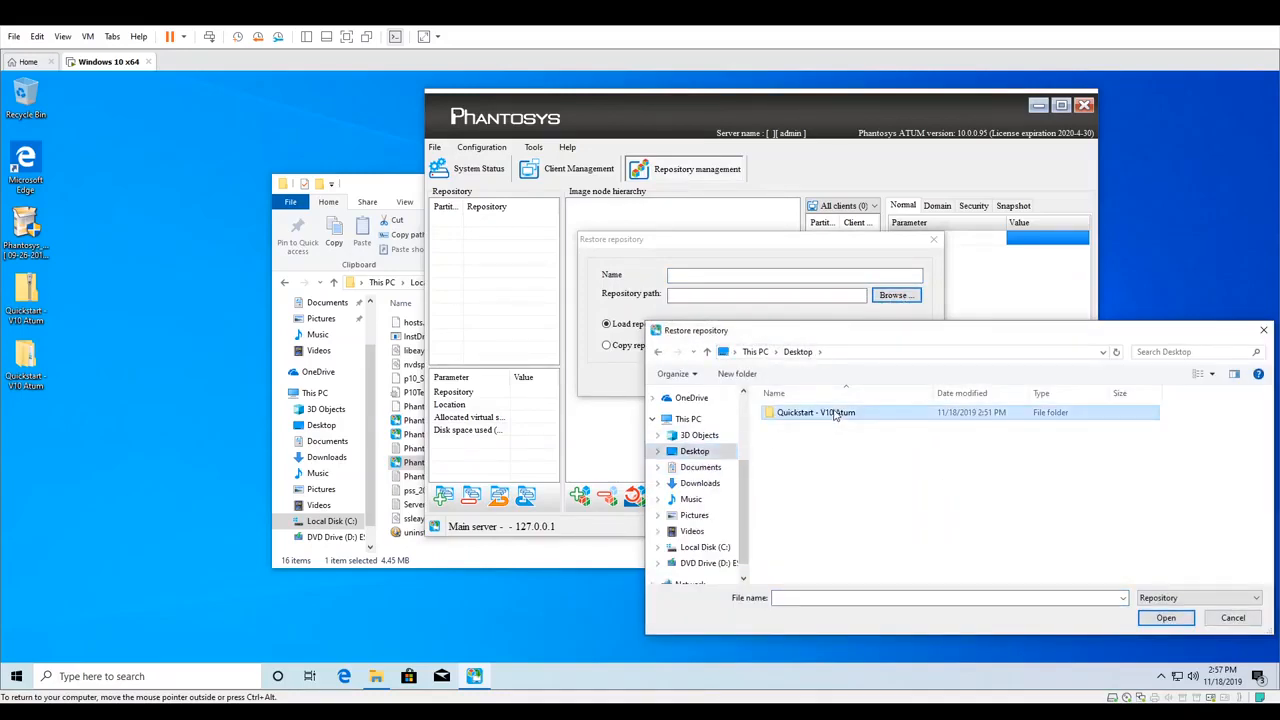
{"action": "double_click", "coordinate": [835, 413]}
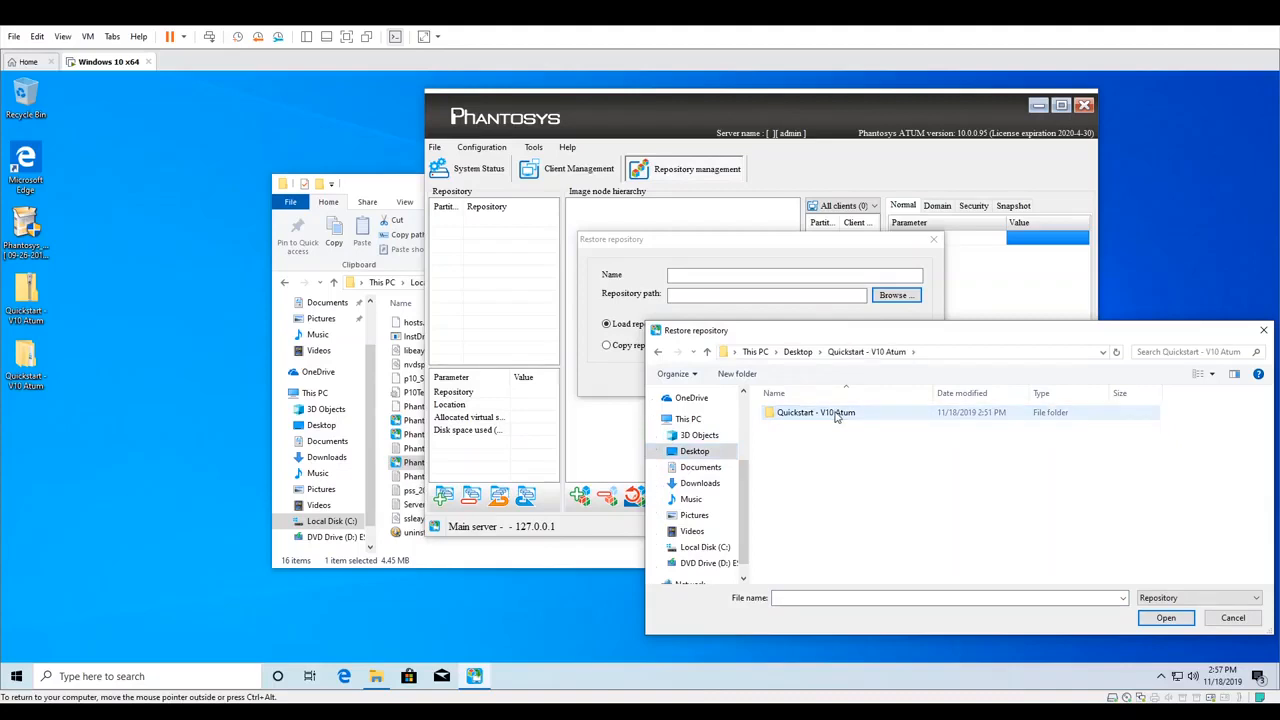
{"action": "double_click", "coordinate": [836, 414]}
{"action": "double_click", "coordinate": [836, 414]}
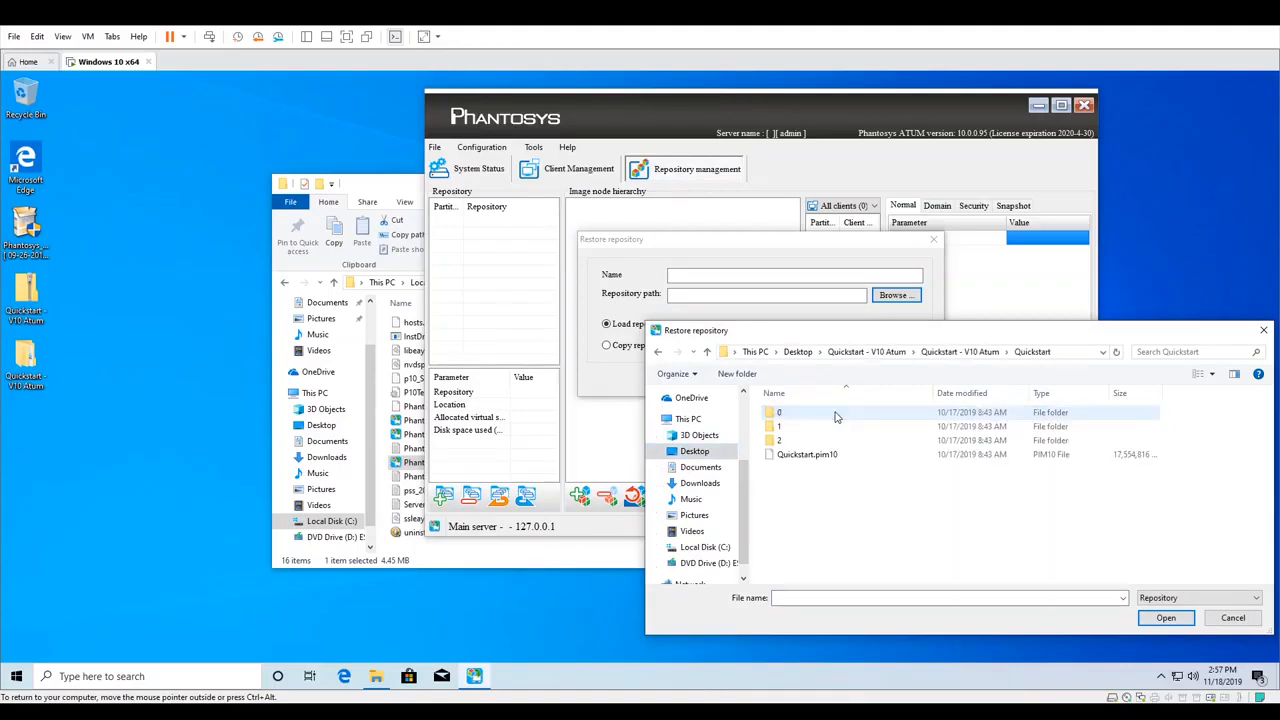
{"action": "left_click", "coordinate": [837, 456]}
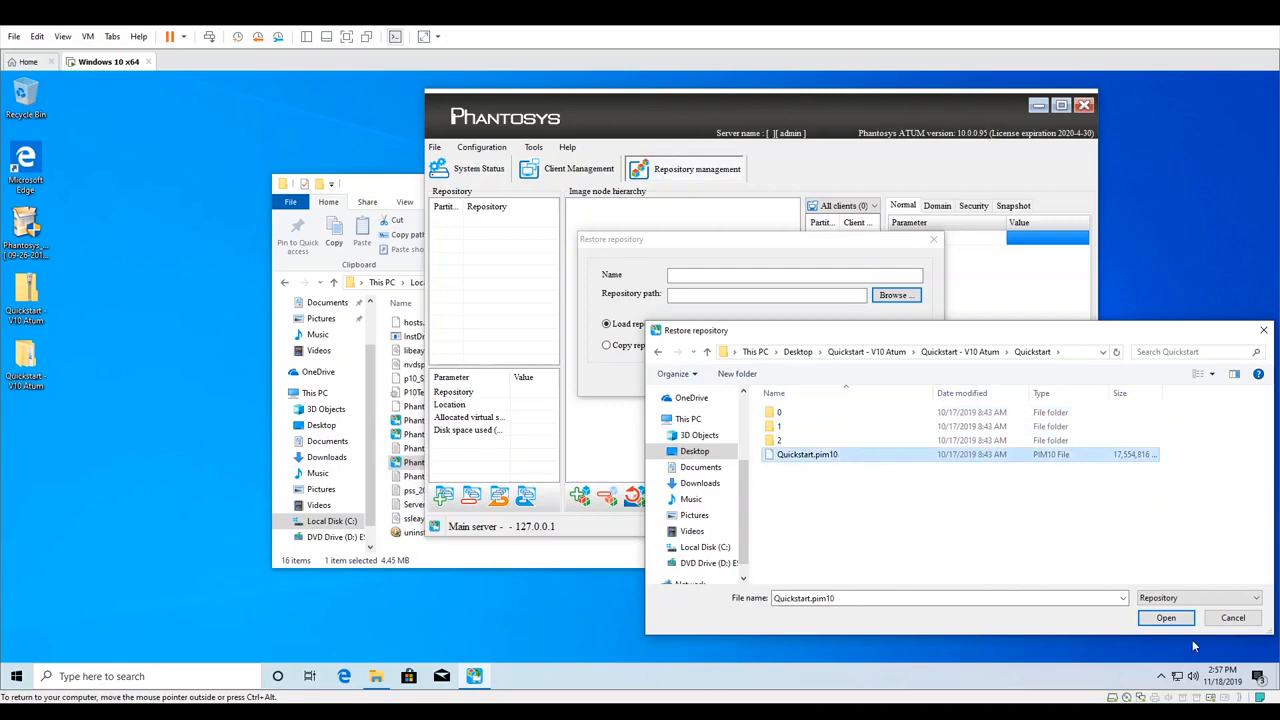
{"action": "left_click", "coordinate": [1166, 617]}
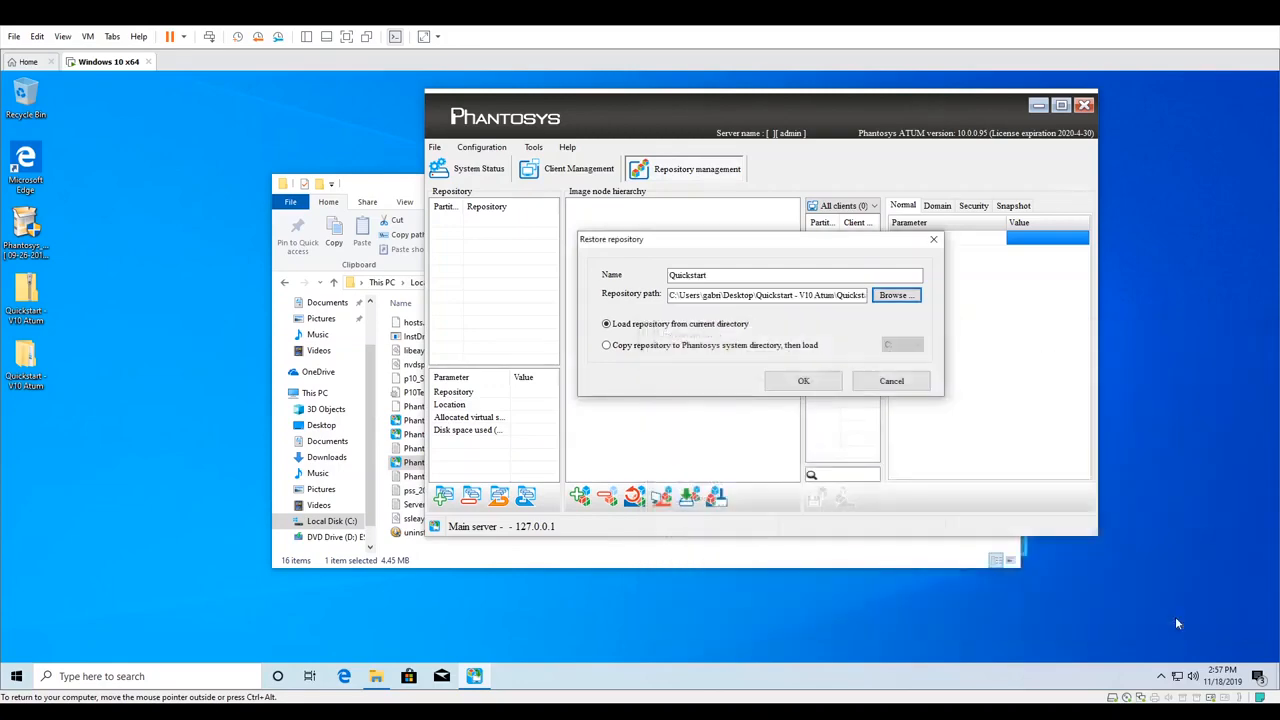
{"action": "left_click", "coordinate": [804, 381]}
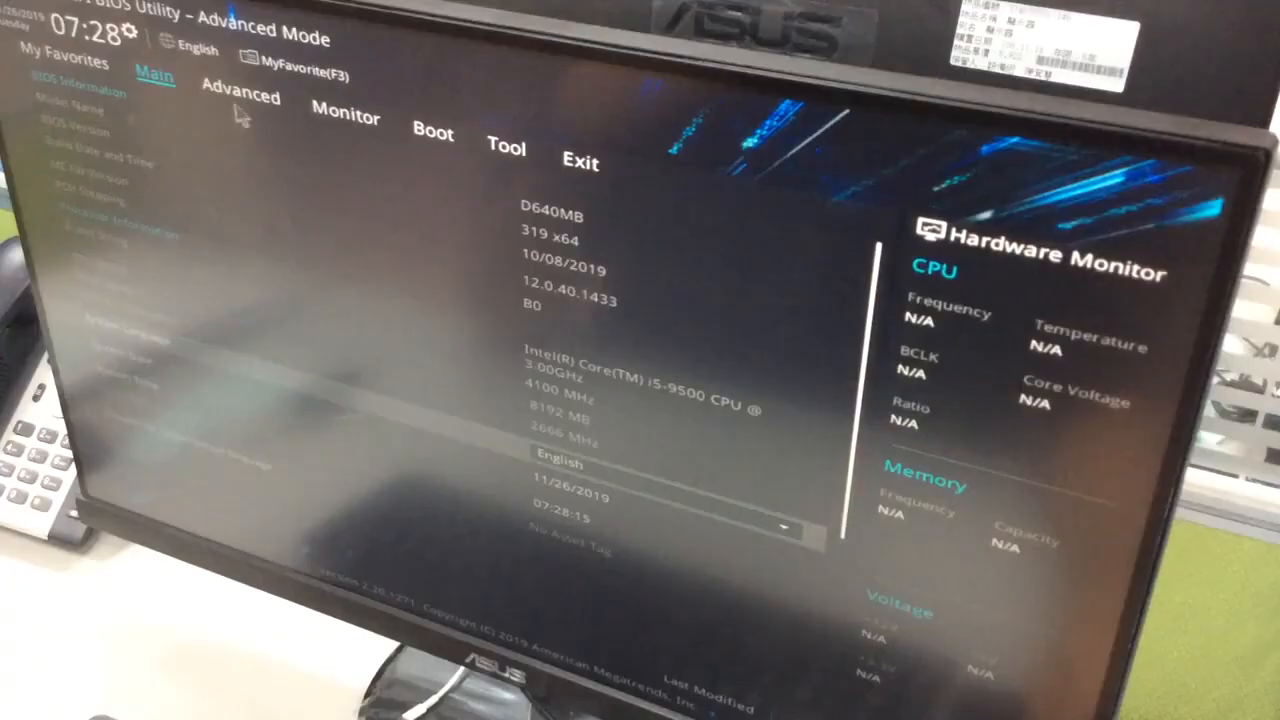
In the client BIOS, enable the Network Stack under Network Stack Configuration, then save changes and reset
{"action": "key", "text": "Right"}
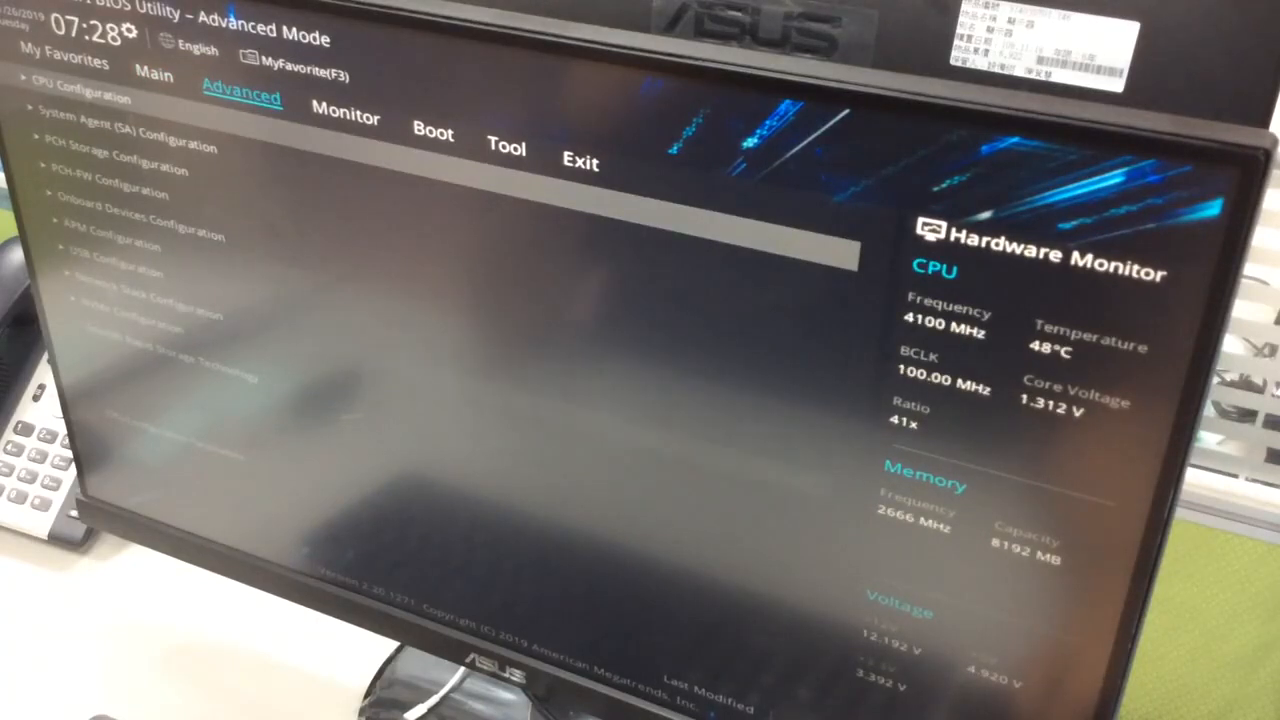
{"action": "left_click", "coordinate": [737, 251]}
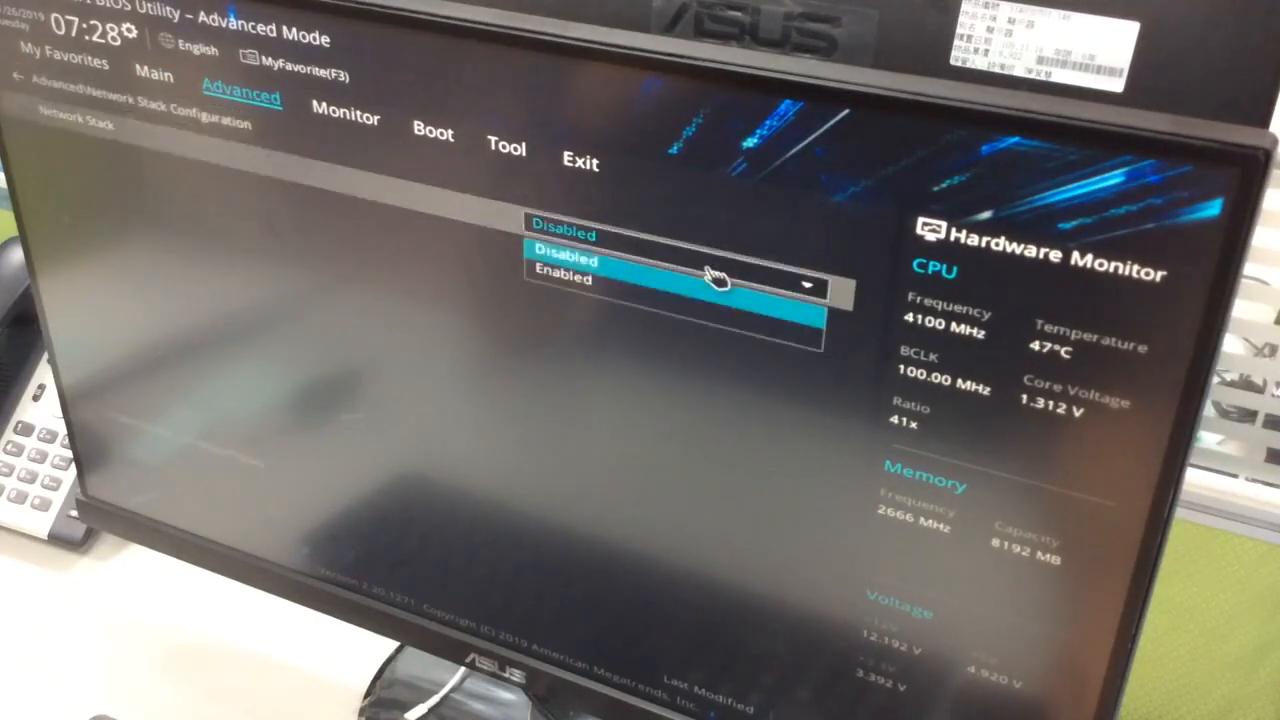
{"action": "left_click", "coordinate": [656, 313]}
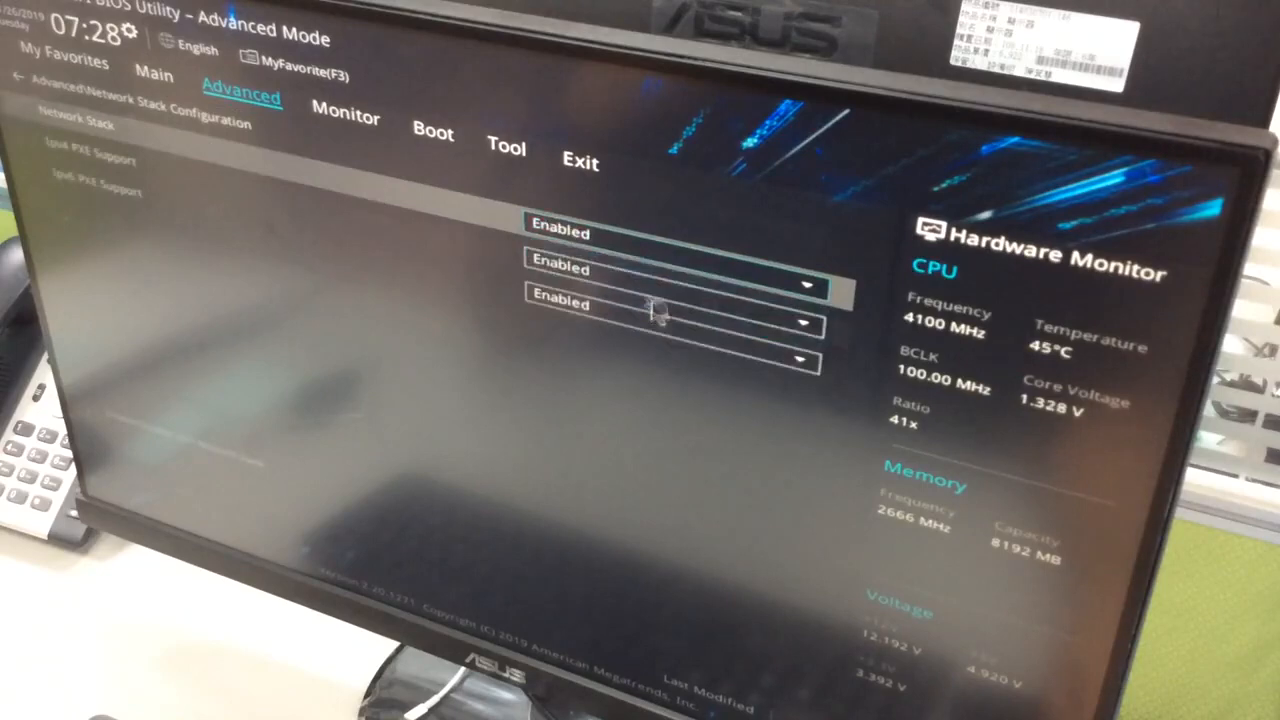
{"action": "left_click", "coordinate": [582, 164]}
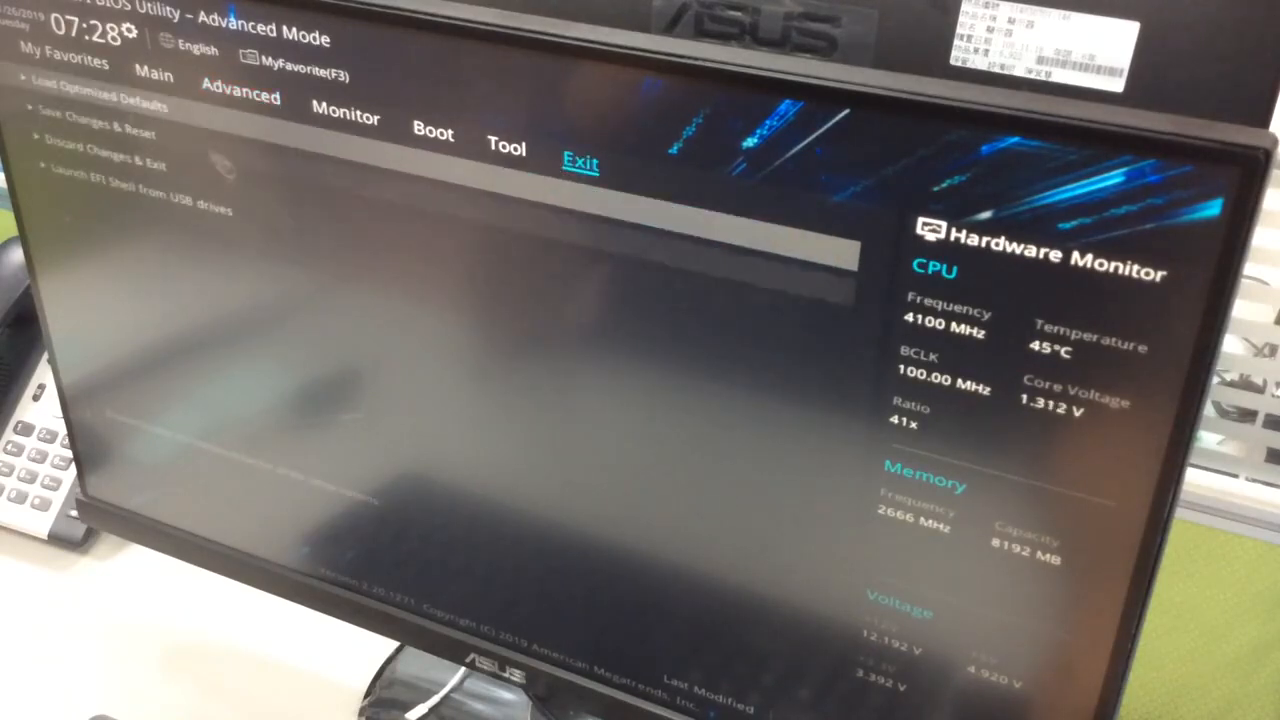
{"action": "left_click", "coordinate": [158, 145]}
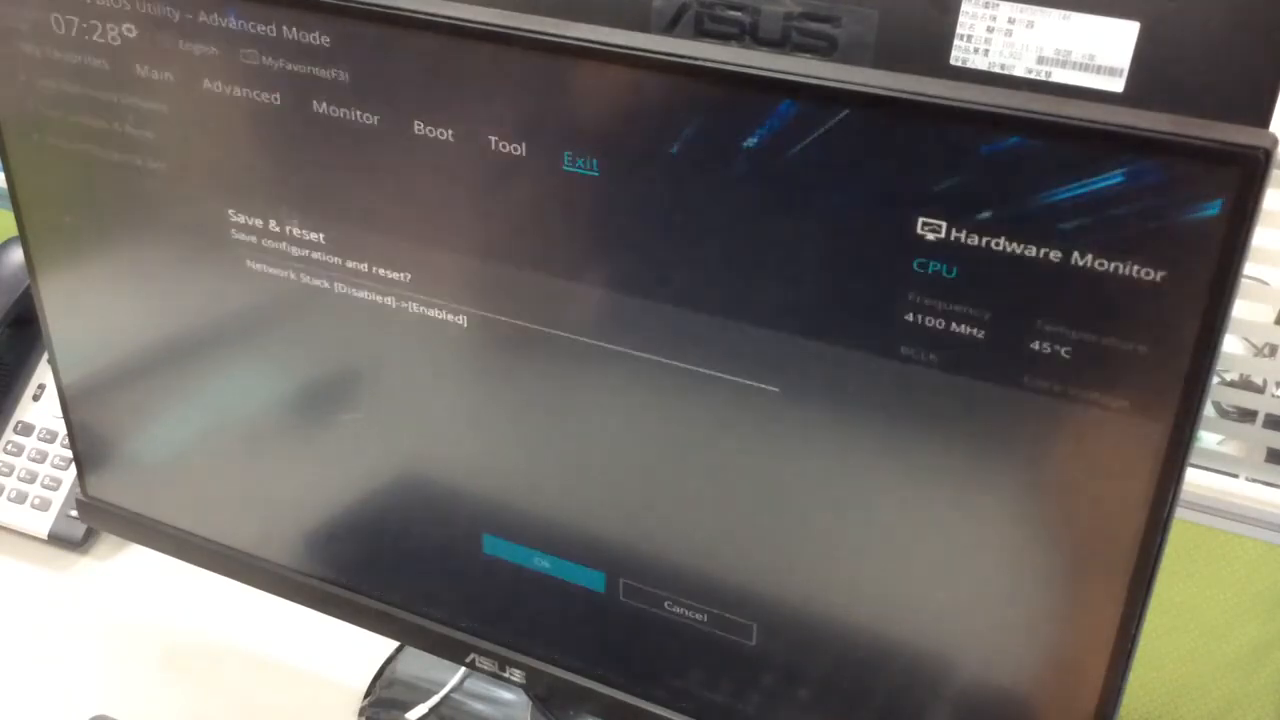
{"action": "left_click", "coordinate": [563, 575]}
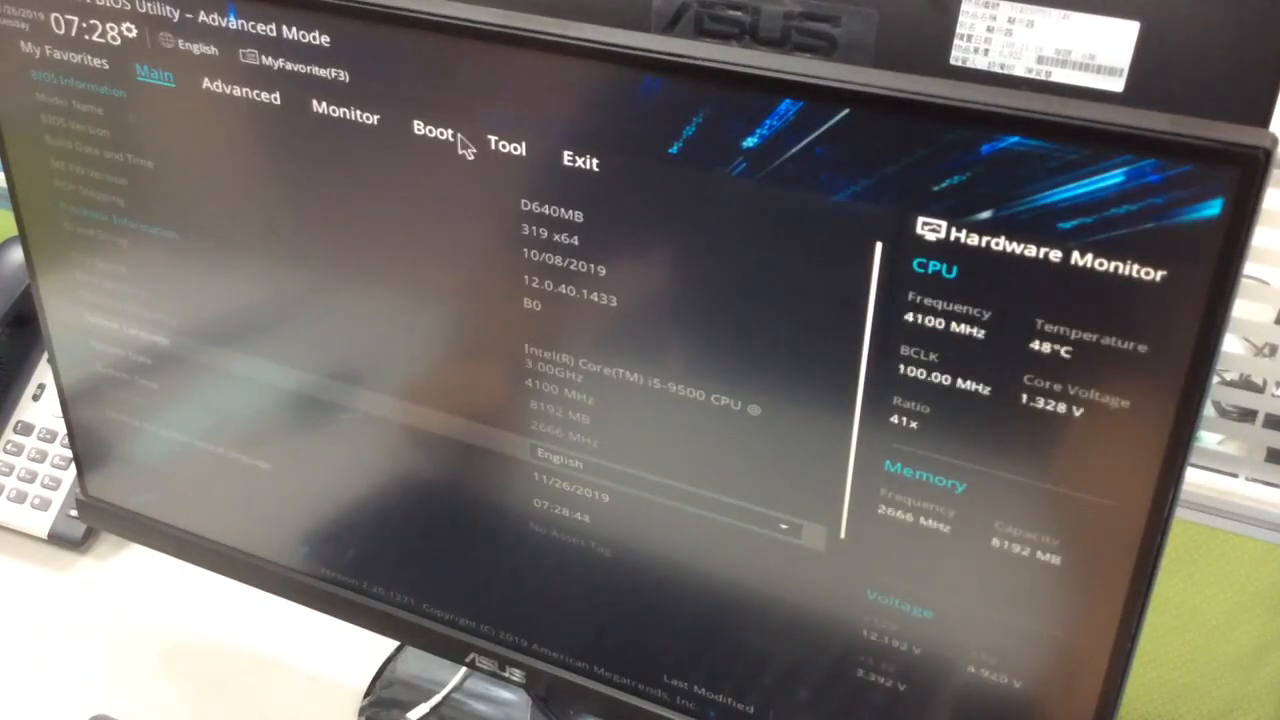
Set Boot Option #1 to UEFI: PXE IP4 Intel(R) Ethernet and Boot Option #2 to UEFI: PXE IP6 Intel(R) Ethernet
{"action": "left_click", "coordinate": [460, 143]}
{"action": "left_click", "coordinate": [650, 336]}
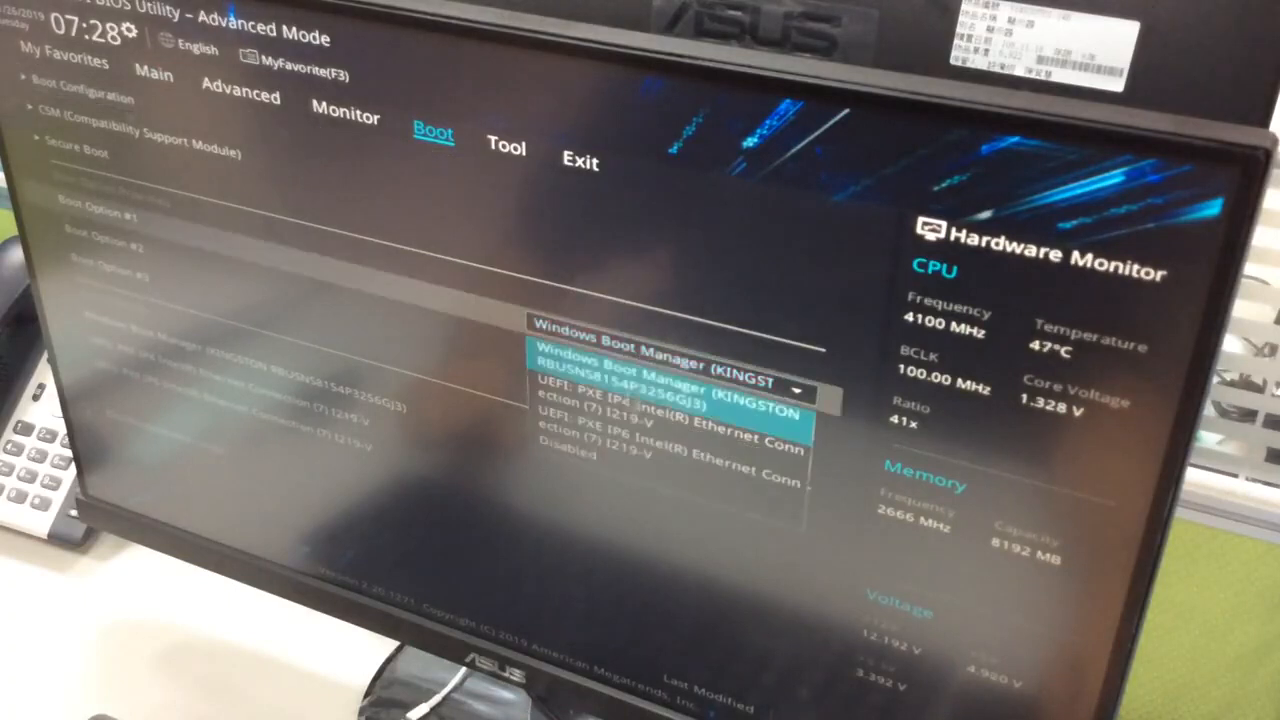
{"action": "left_click", "coordinate": [616, 433]}
{"action": "left_click", "coordinate": [660, 378]}
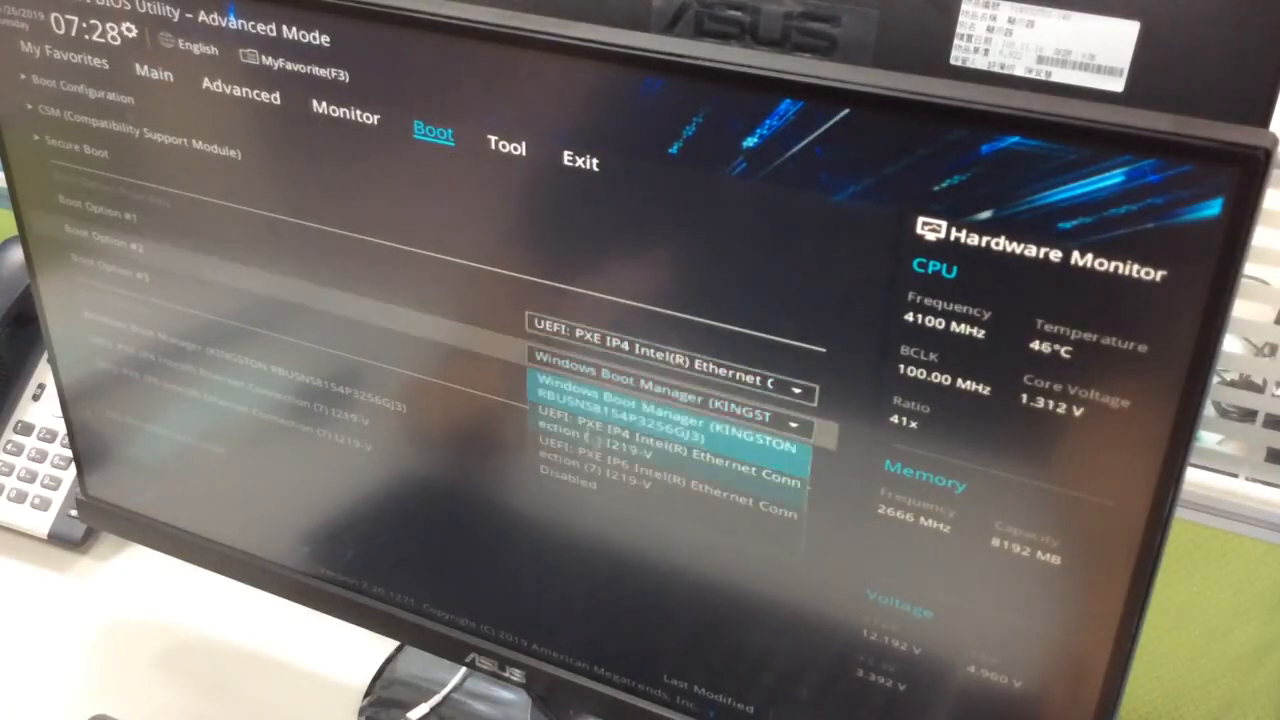
{"action": "left_click", "coordinate": [620, 485]}
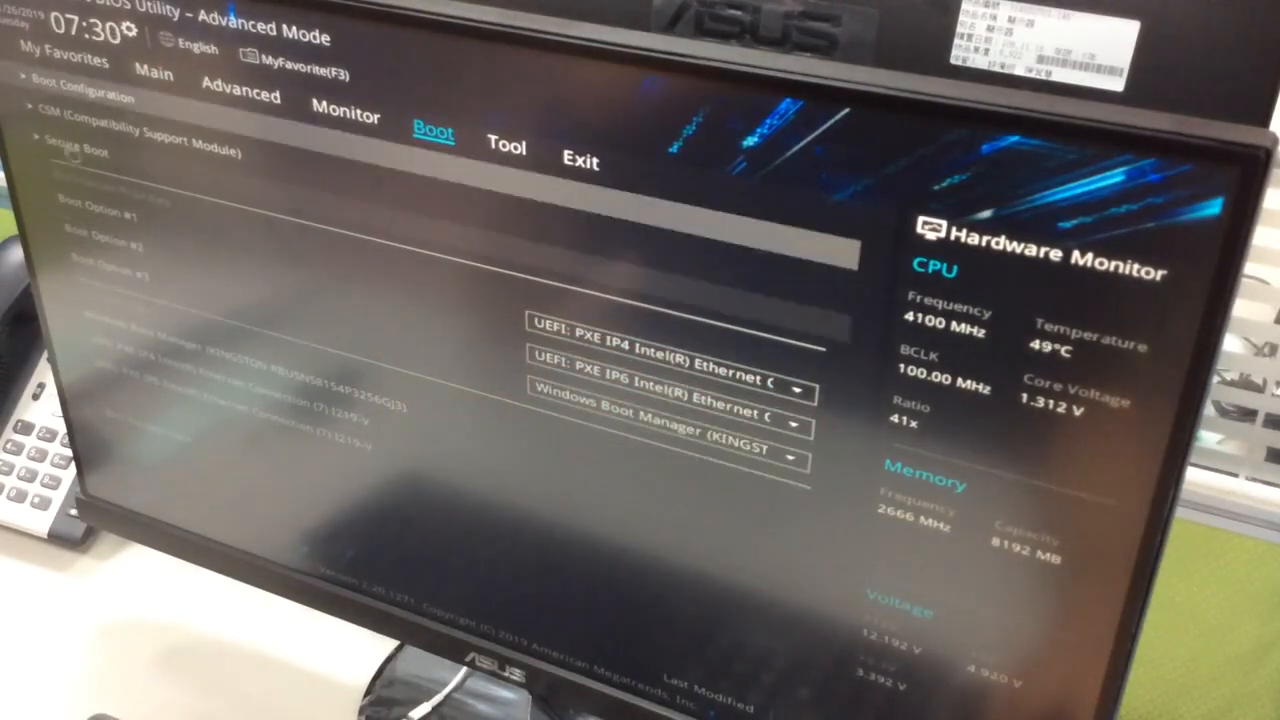
Set the Secure Boot OS Type to Other OS, then save the configuration and reset
{"action": "left_click", "coordinate": [75, 150]}
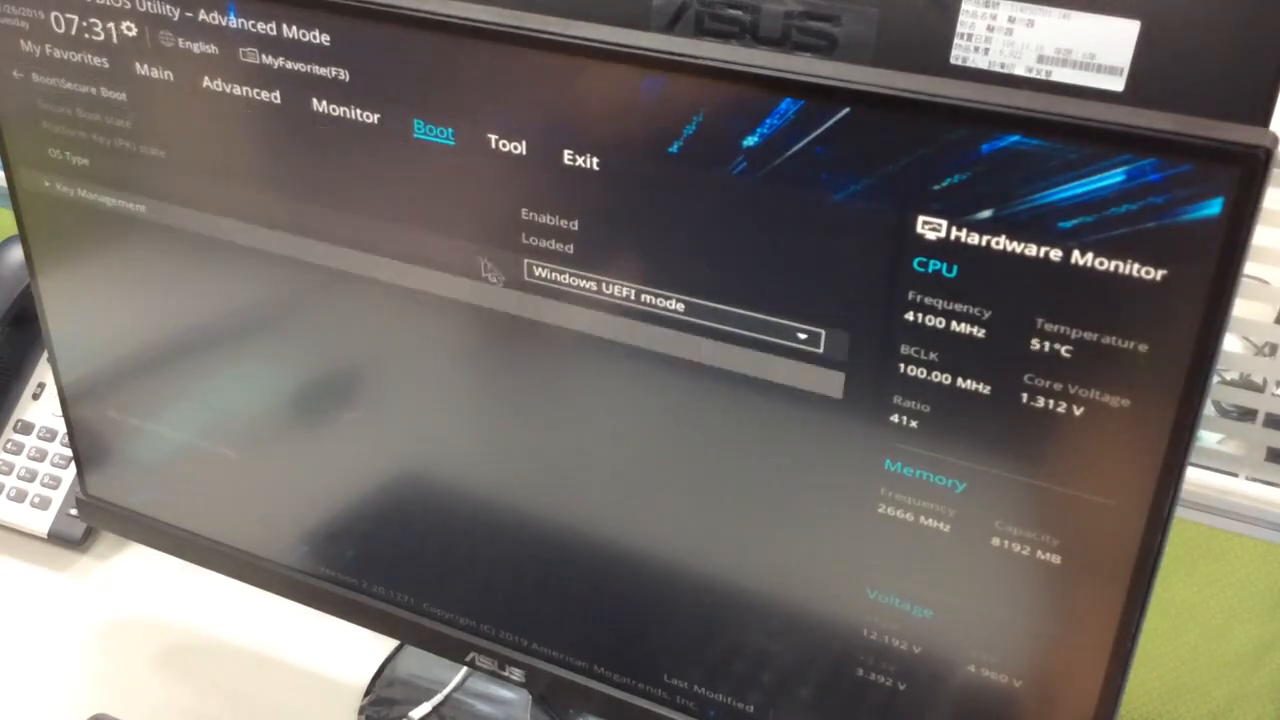
{"action": "left_click", "coordinate": [586, 295]}
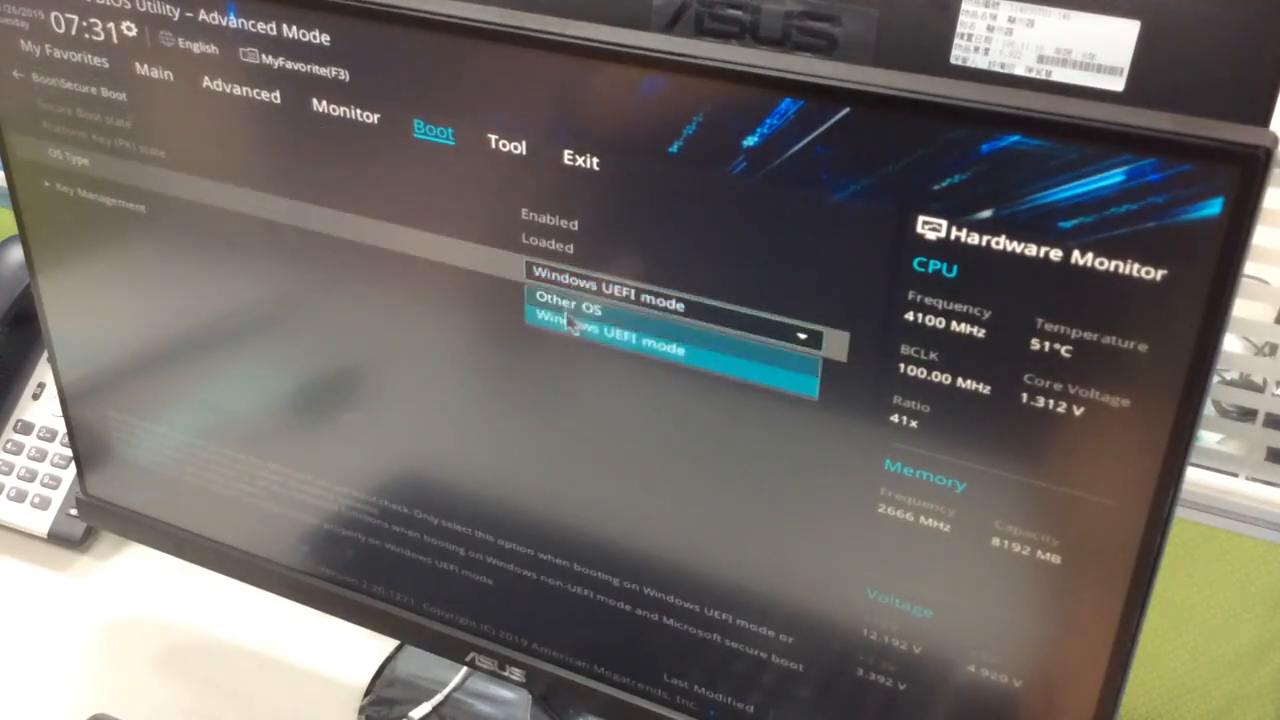
{"action": "left_click", "coordinate": [567, 312]}
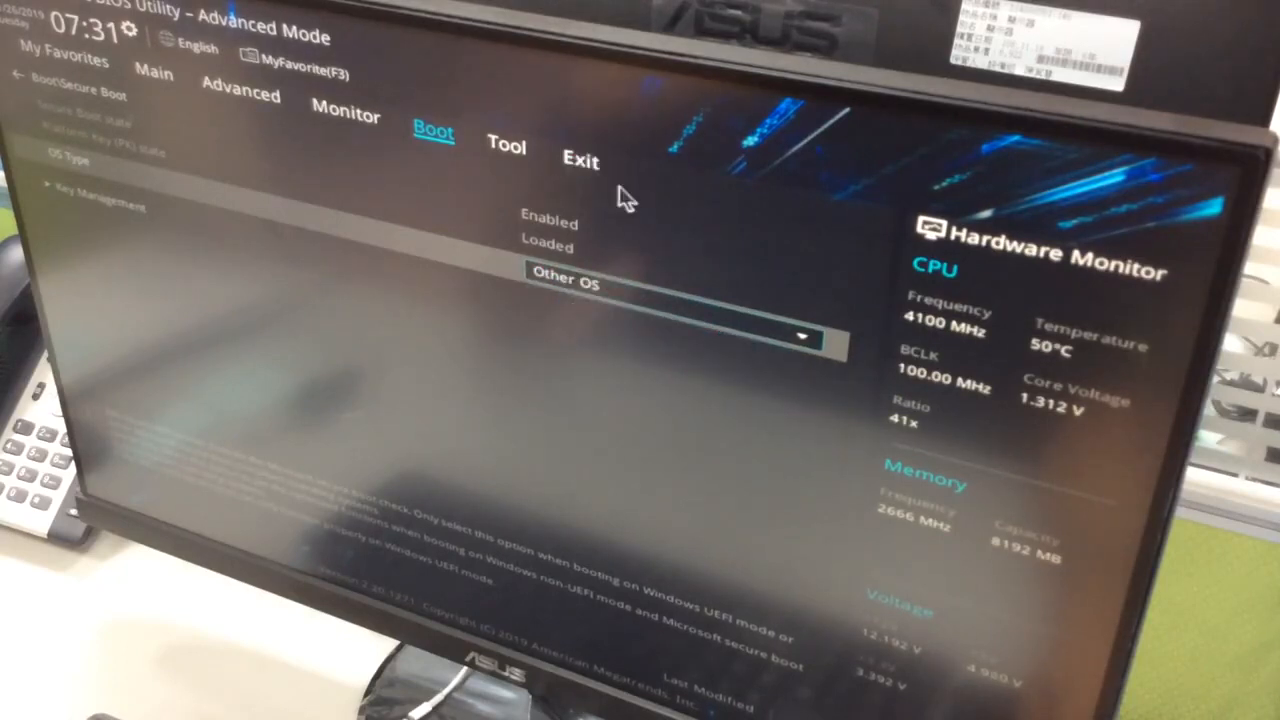
{"action": "left_click", "coordinate": [581, 170]}
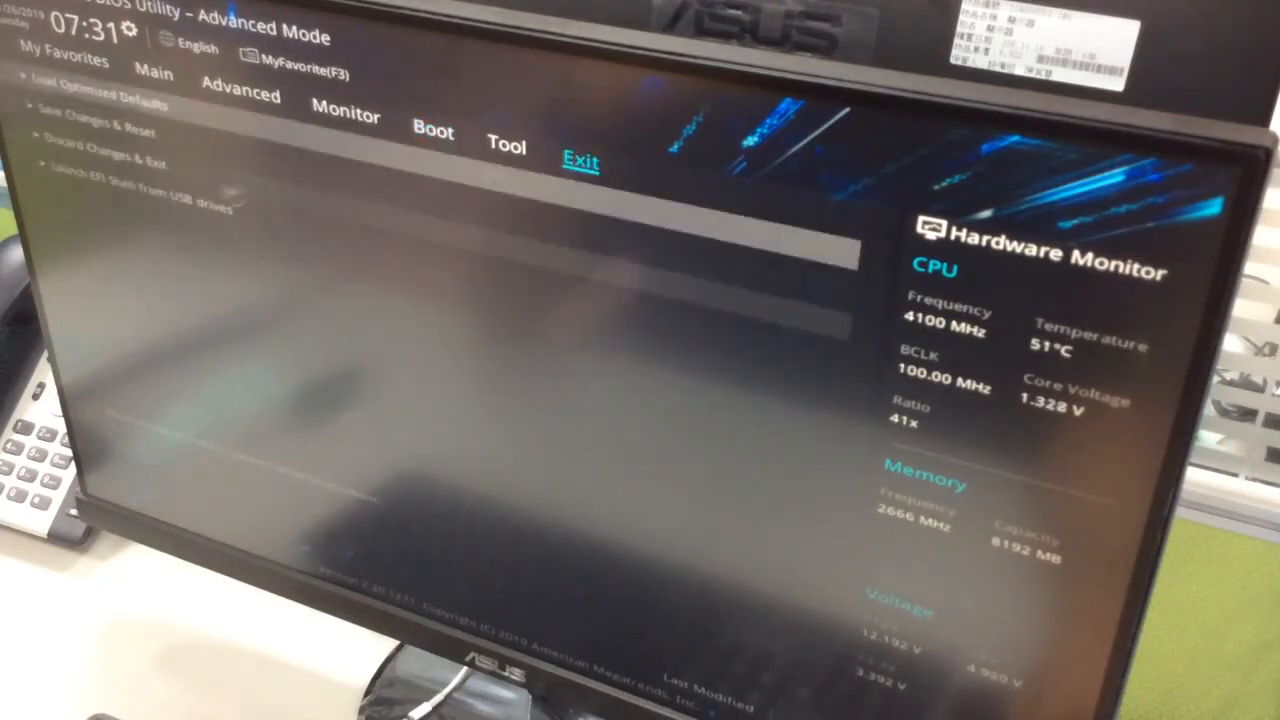
{"action": "left_click", "coordinate": [110, 128]}
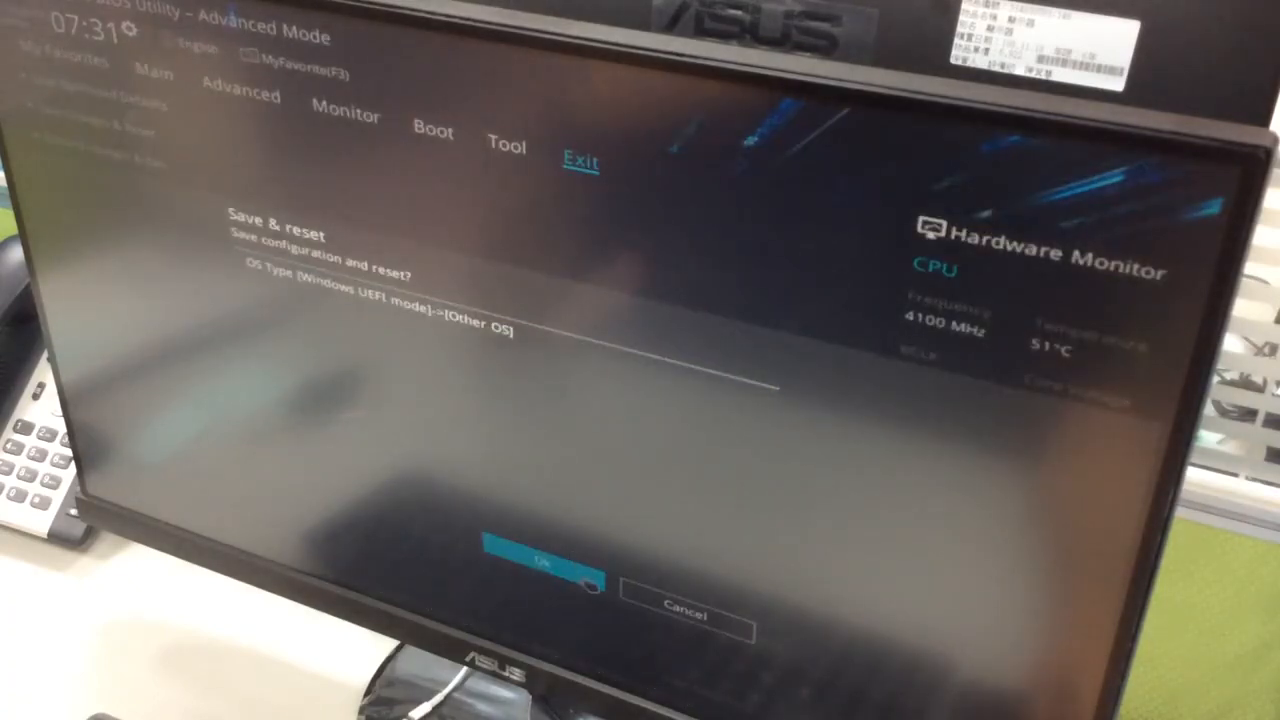
{"action": "left_click", "coordinate": [590, 582]}
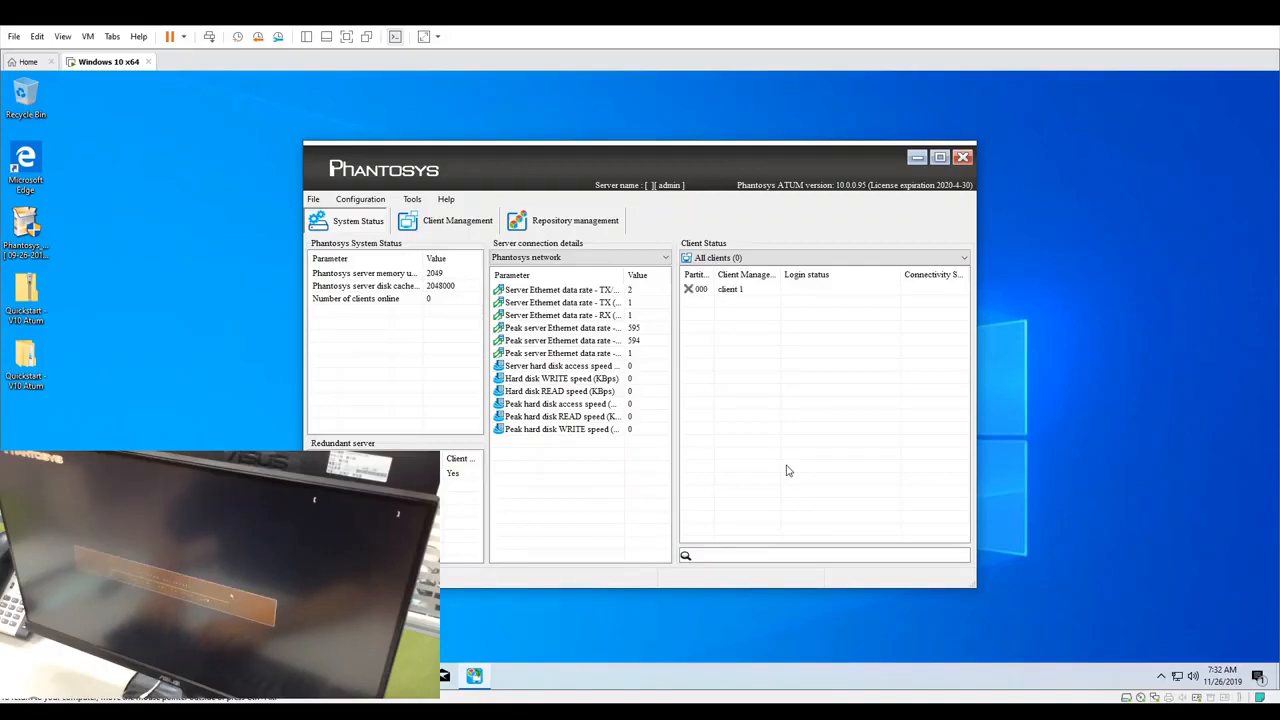
Add client 1 as a client node under the Win10.1809.PnP image node in repository management
{"action": "left_click", "coordinate": [455, 221]}
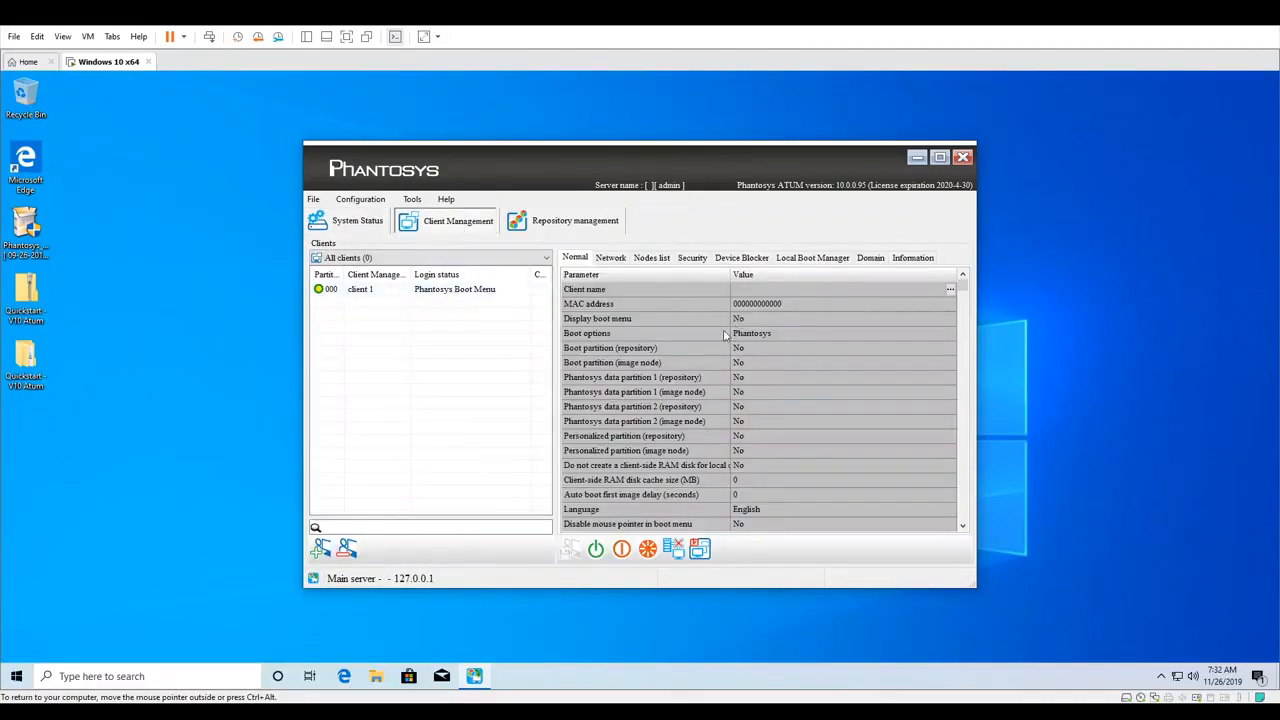
{"action": "left_click", "coordinate": [548, 228]}
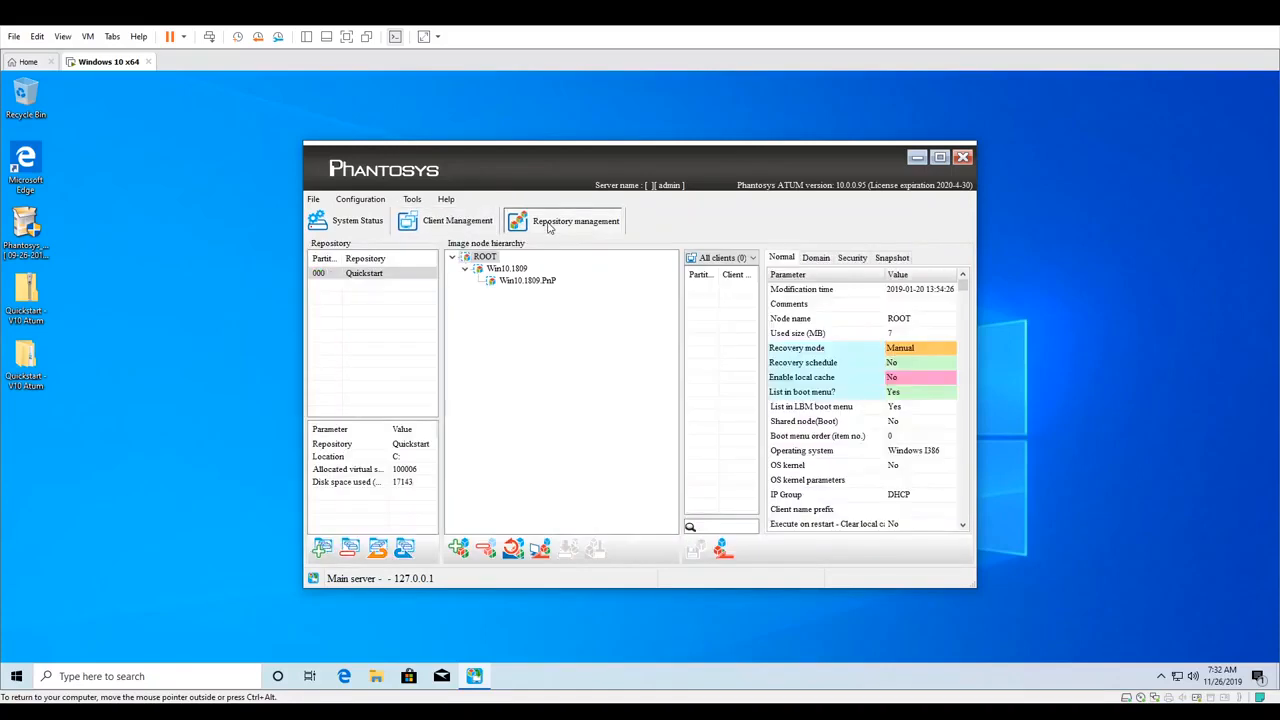
{"action": "left_click", "coordinate": [518, 281]}
{"action": "right_click", "coordinate": [518, 283]}
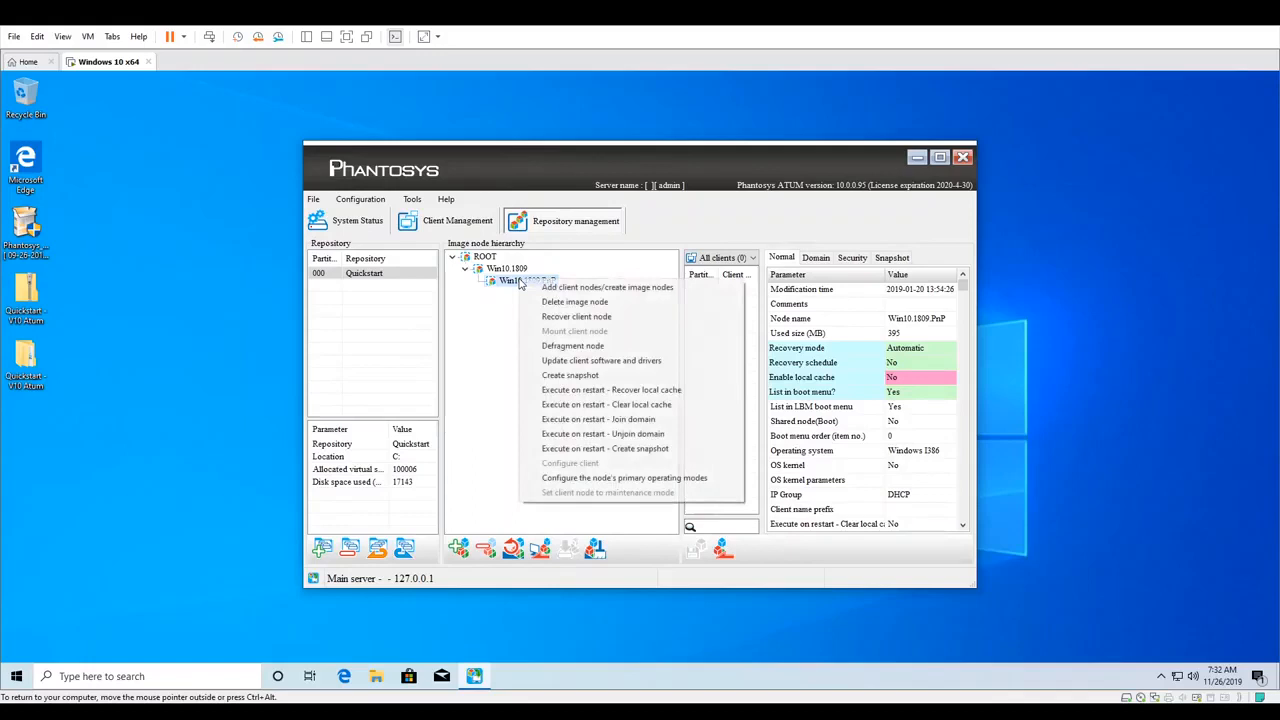
{"action": "left_click", "coordinate": [565, 290]}
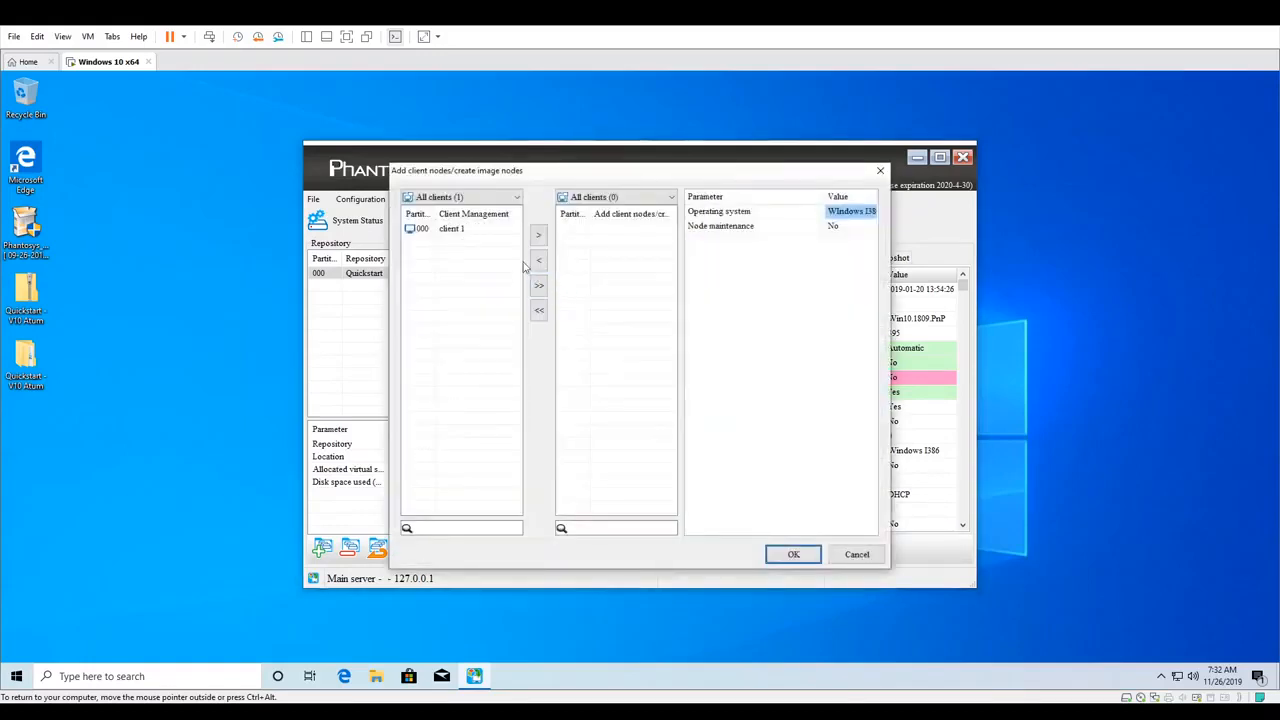
{"action": "left_click", "coordinate": [447, 228]}
{"action": "left_click", "coordinate": [538, 238]}
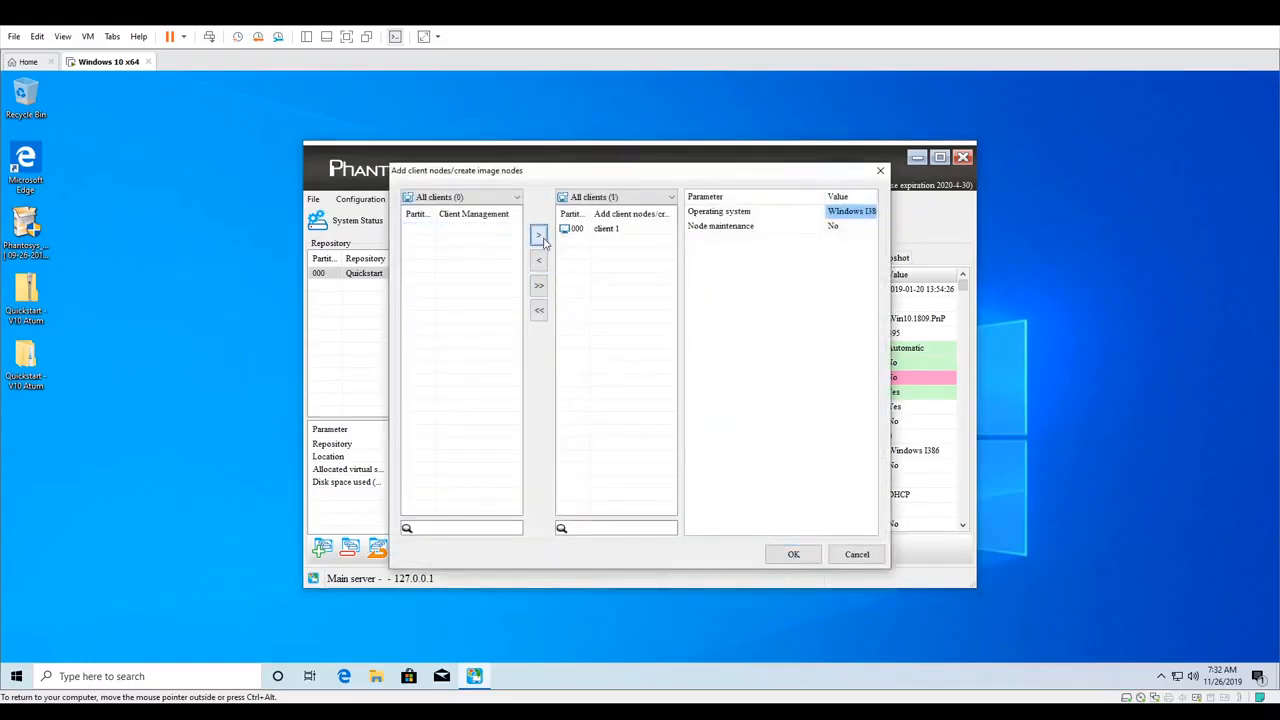
{"action": "left_click", "coordinate": [808, 556]}
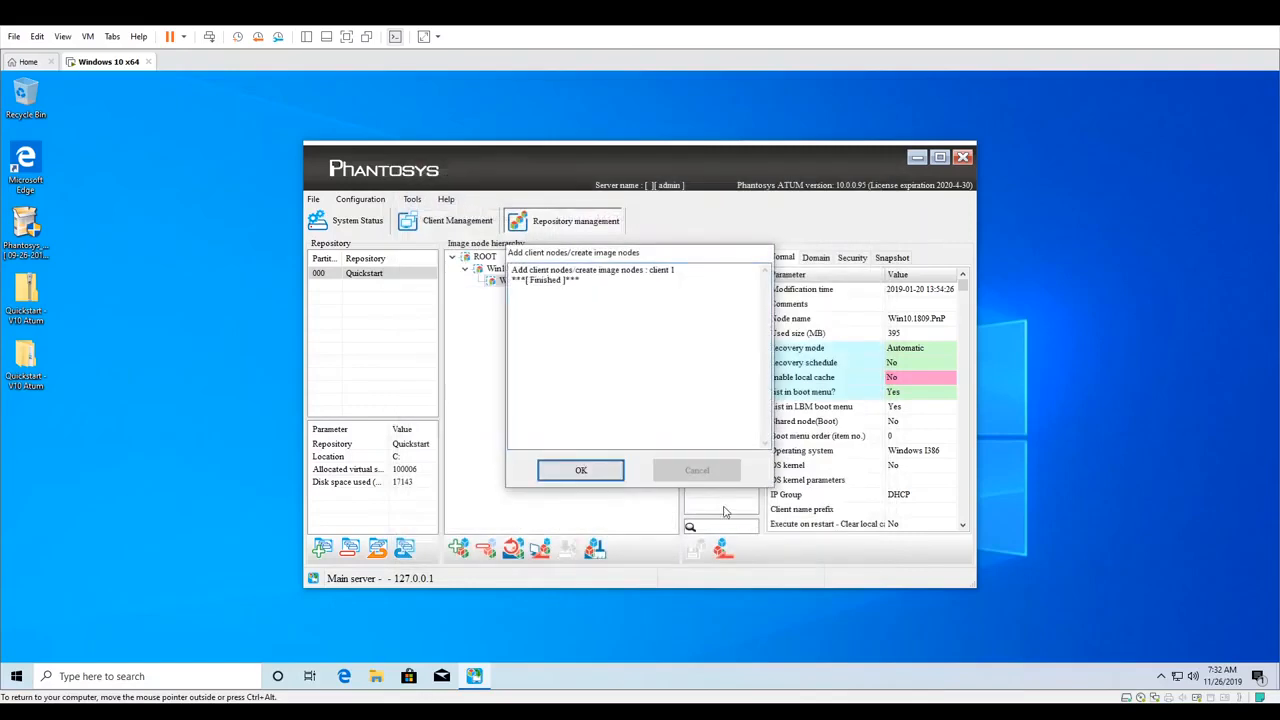
{"action": "left_click", "coordinate": [585, 471]}
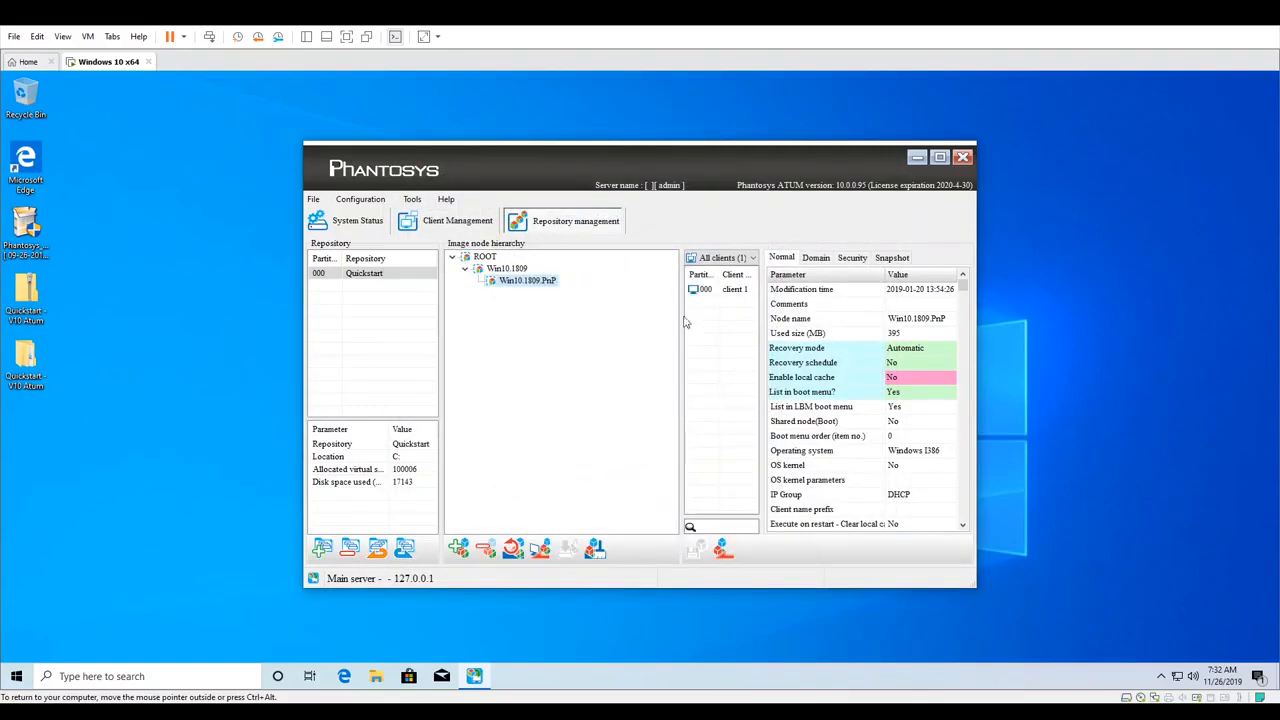